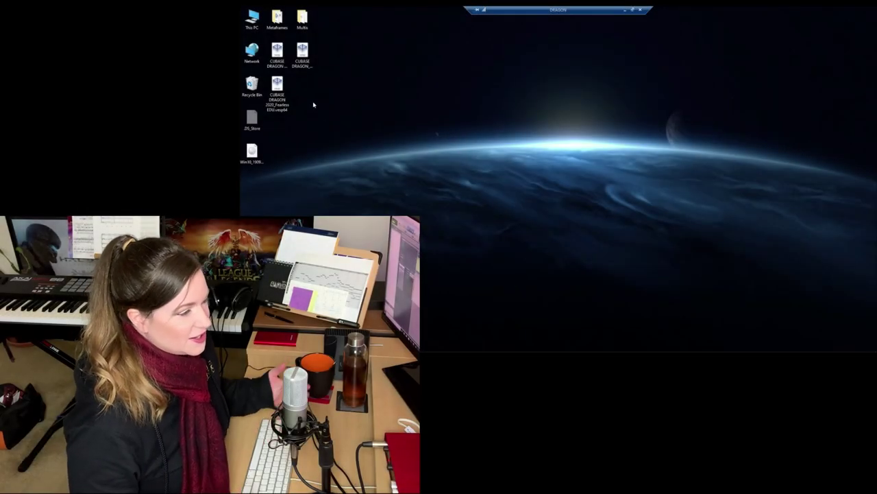
# - Open the CUBASE DRAGON 2020 .vesp64 server project in Vienna Ensemble Pro
pyautogui.click(302, 59)
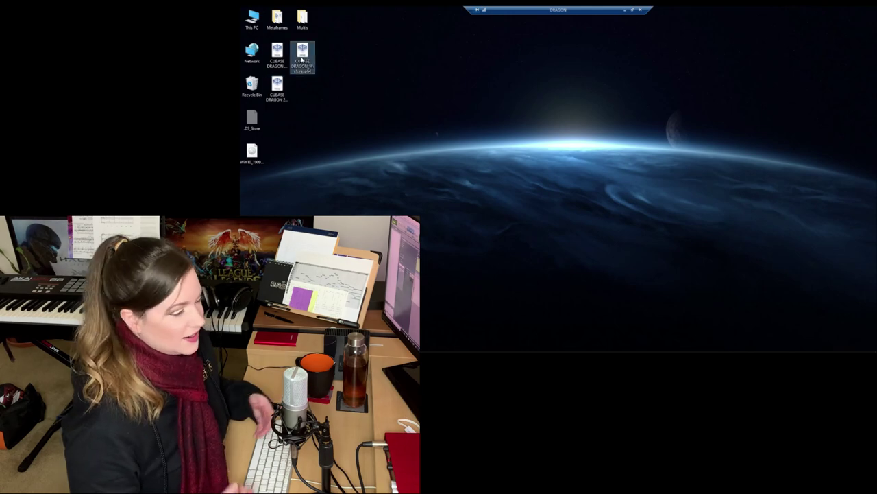
pyautogui.click(277, 54)
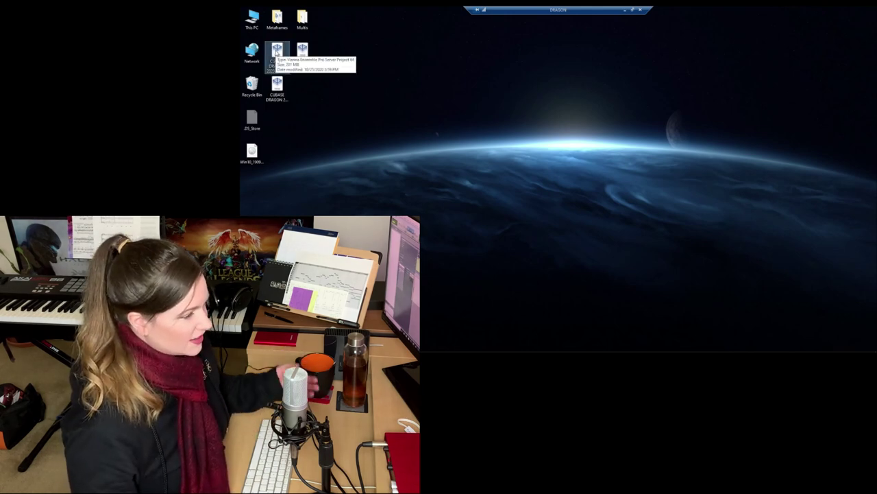
pyautogui.doubleClick(277, 52)
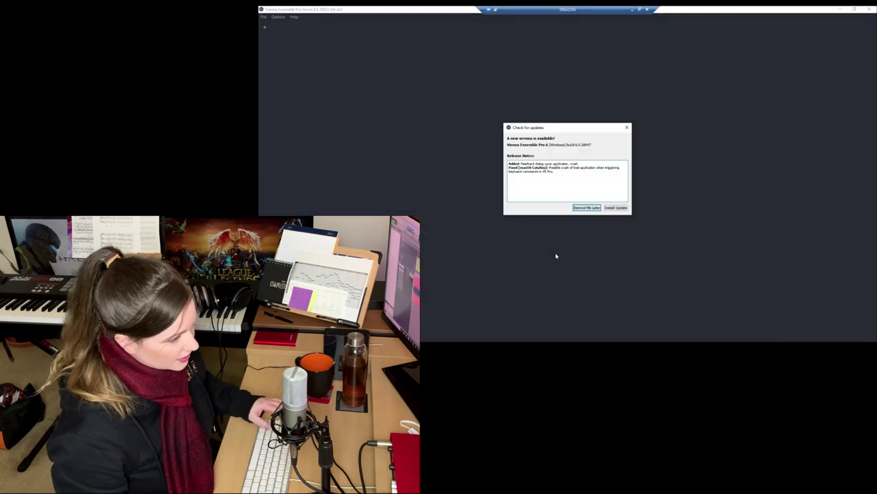
# - Postpone the update notice and add a Native Instruments Kontakt 5 Stereo to Stereo channel
pyautogui.click(586, 207)
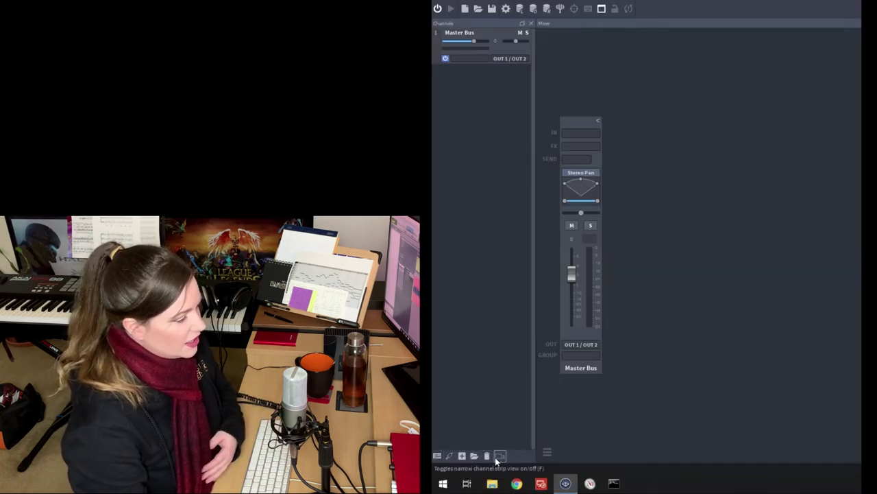
pyautogui.click(437, 457)
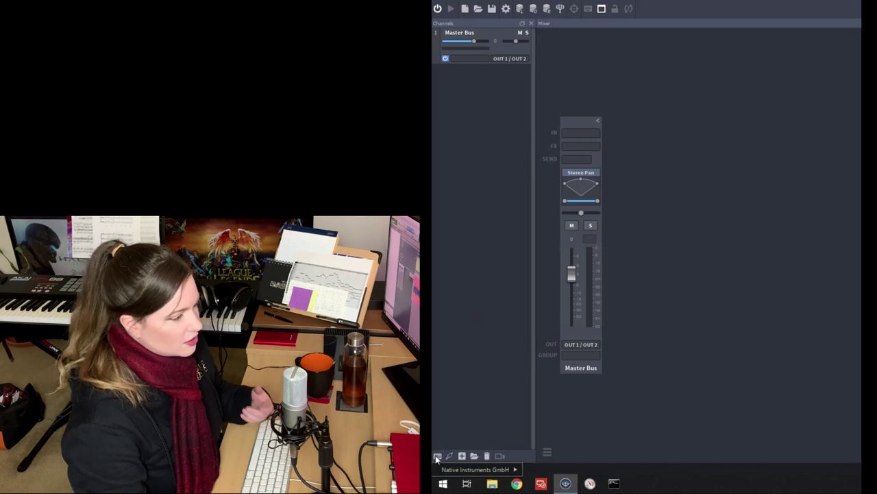
pyautogui.moveTo(447, 471)
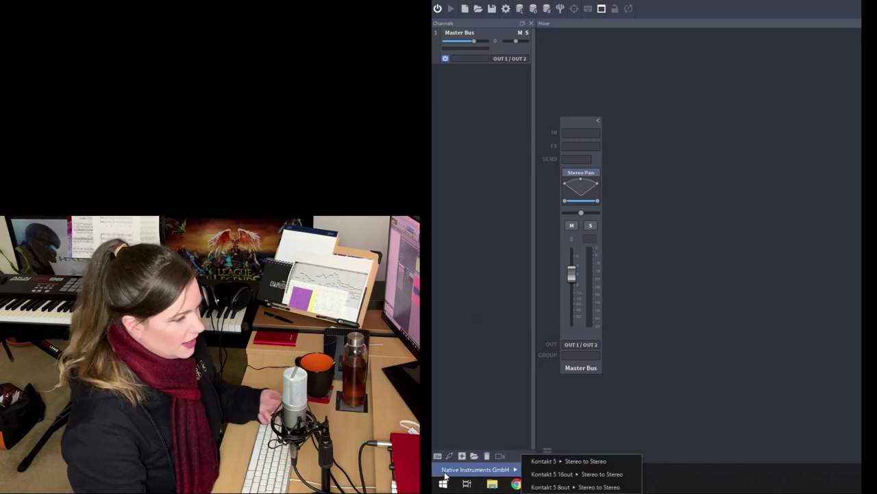
pyautogui.click(569, 462)
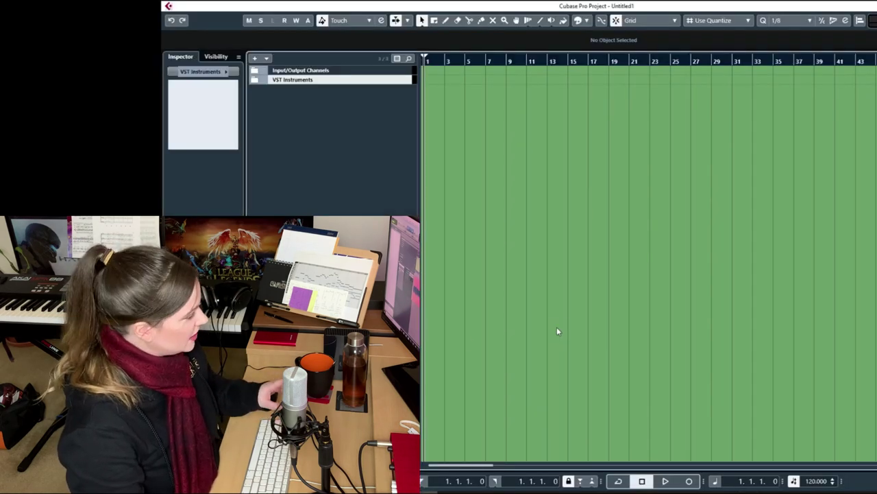
# - Load Vienna Ensemble Pro from the Other group in the VST Instruments rack, creating its MIDI track
pyautogui.press('F11')
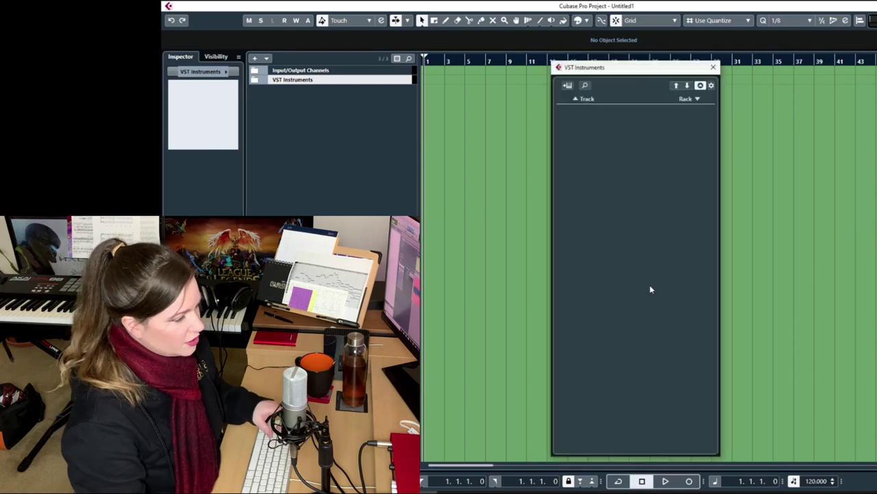
pyautogui.click(697, 99)
pyautogui.click(711, 128)
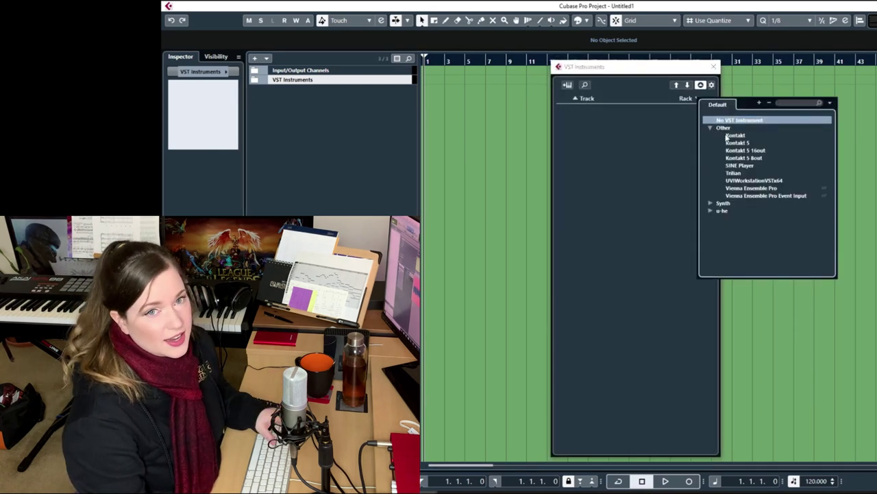
pyautogui.click(762, 187)
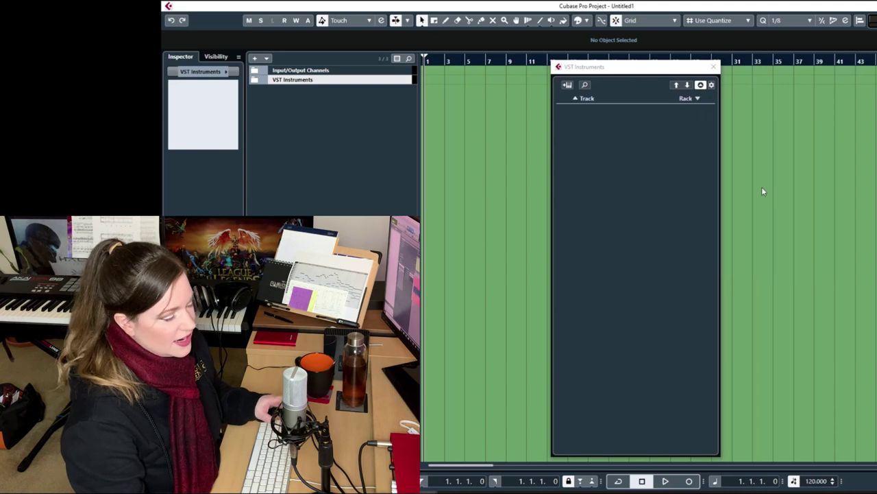
pyautogui.click(592, 265)
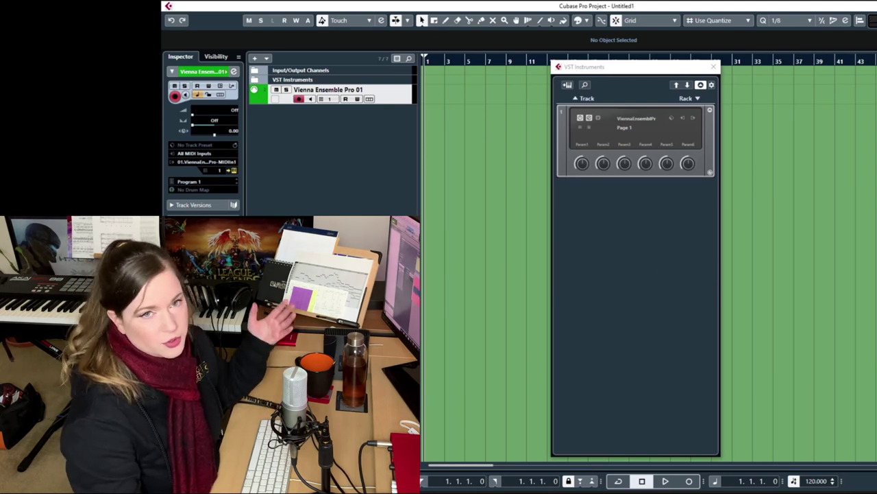
# - Connect the Vienna Ensemble Pro plugin to a new instance on the DRAGON server
pyautogui.click(369, 99)
pyautogui.moveTo(411, 222); pyautogui.dragTo(673, 246)
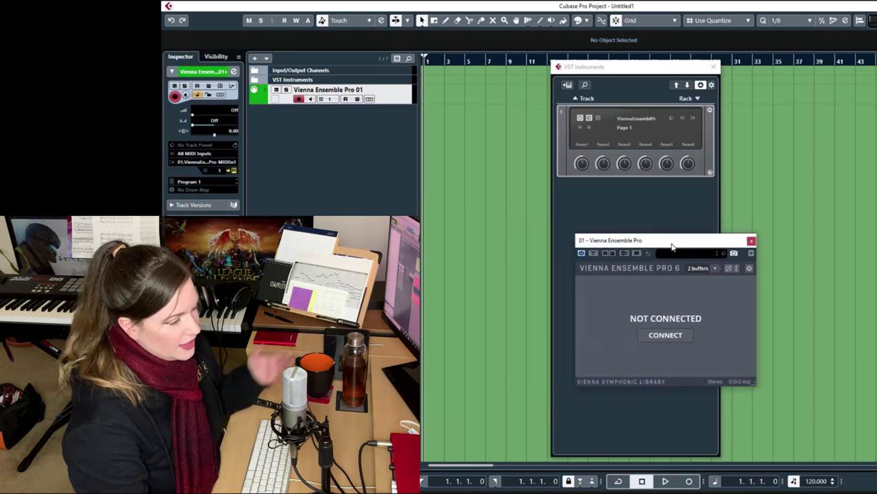
pyautogui.click(667, 337)
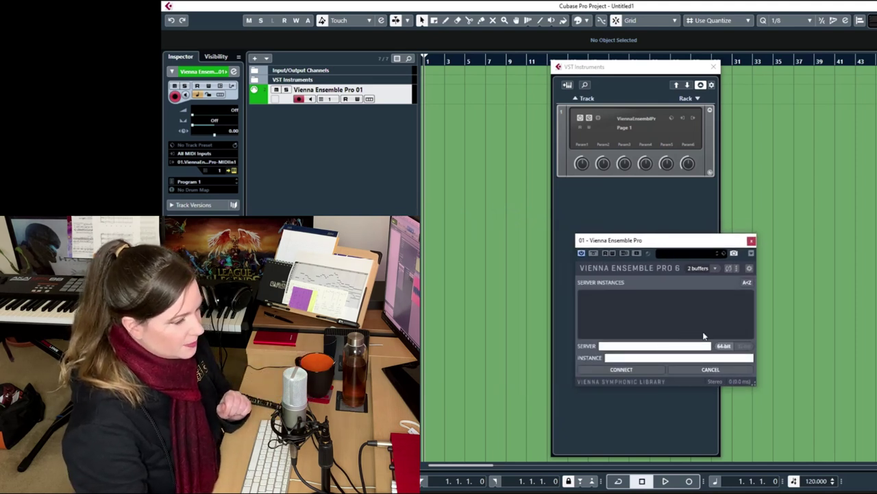
pyautogui.click(607, 302)
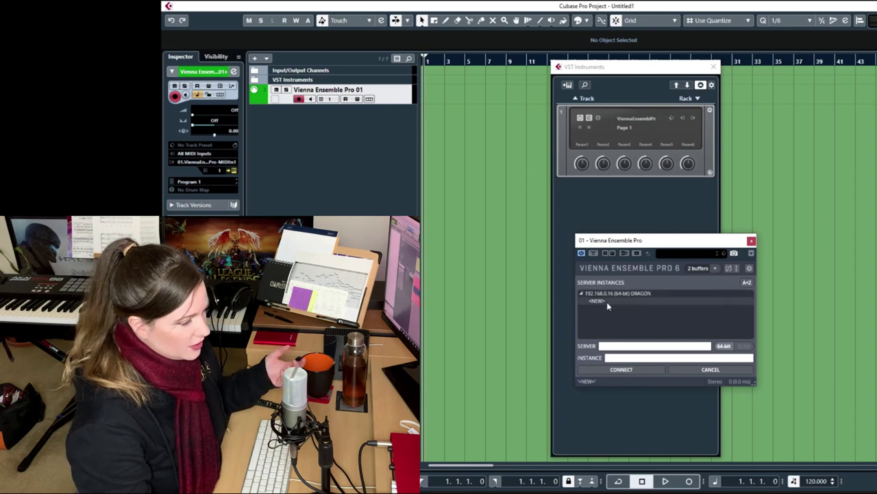
pyautogui.click(635, 370)
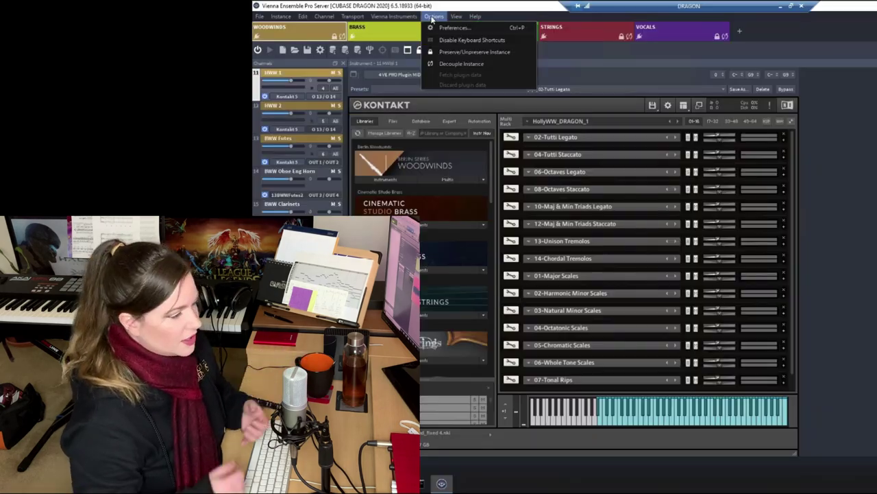
pyautogui.press('Escape')
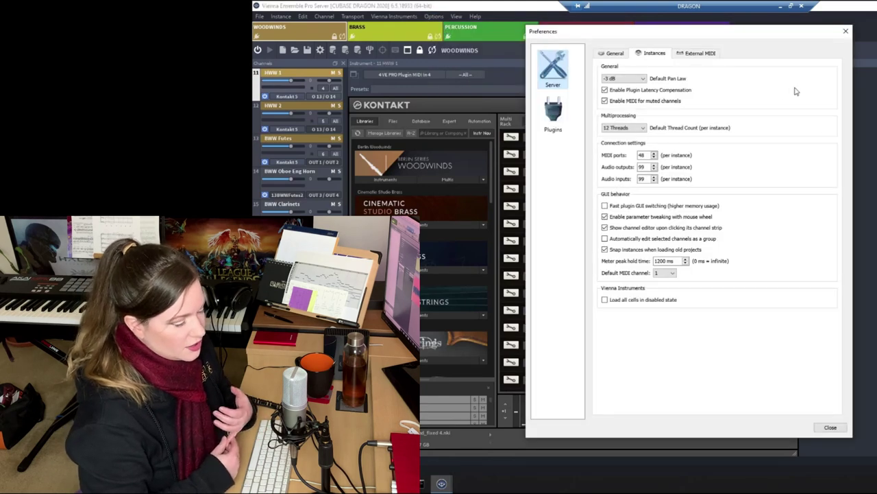
pyautogui.click(609, 55)
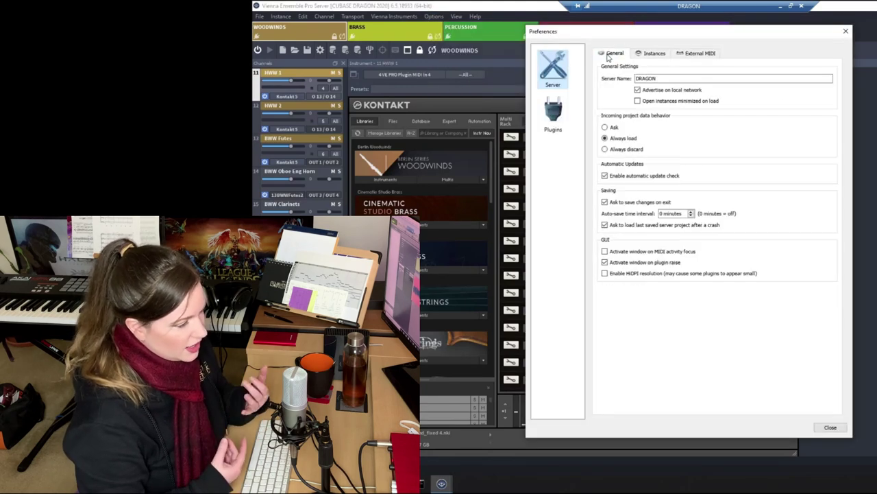
pyautogui.click(698, 54)
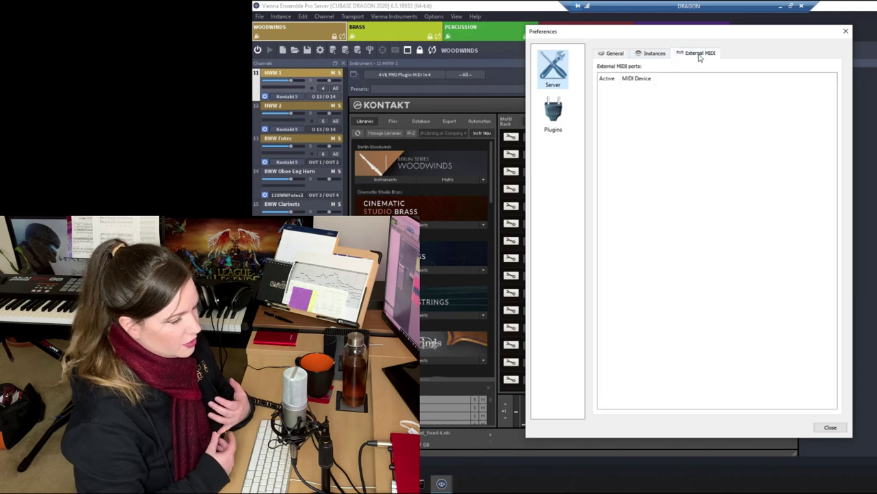
pyautogui.click(655, 54)
pyautogui.click(555, 118)
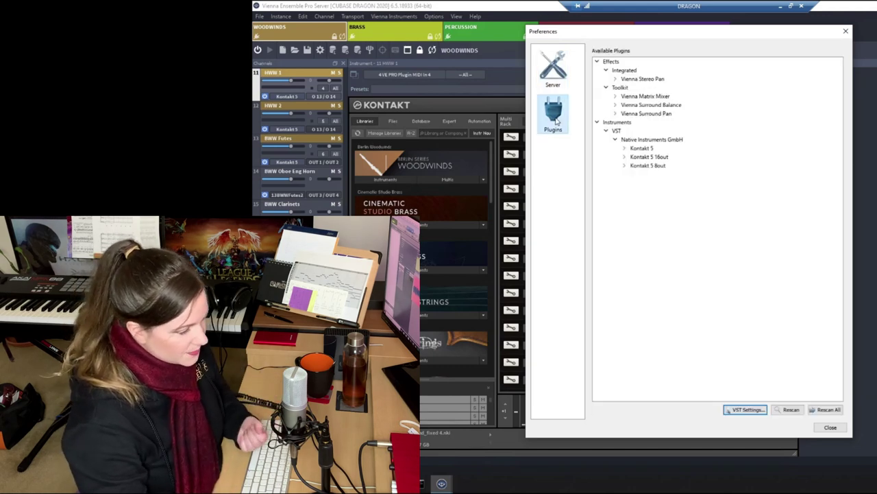
pyautogui.click(746, 409)
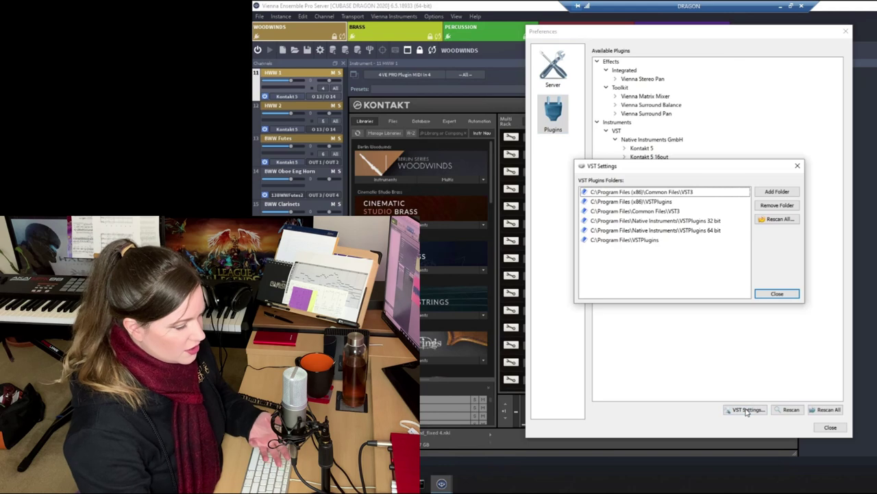
pyautogui.click(777, 294)
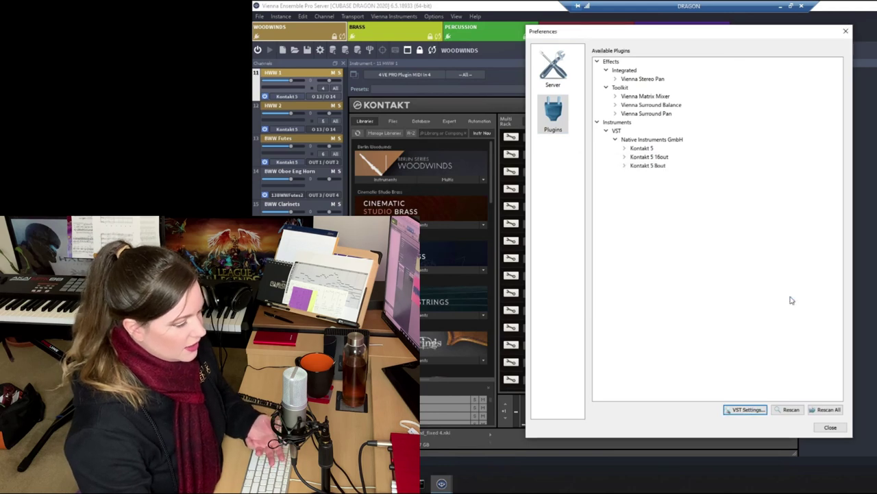
pyautogui.click(830, 427)
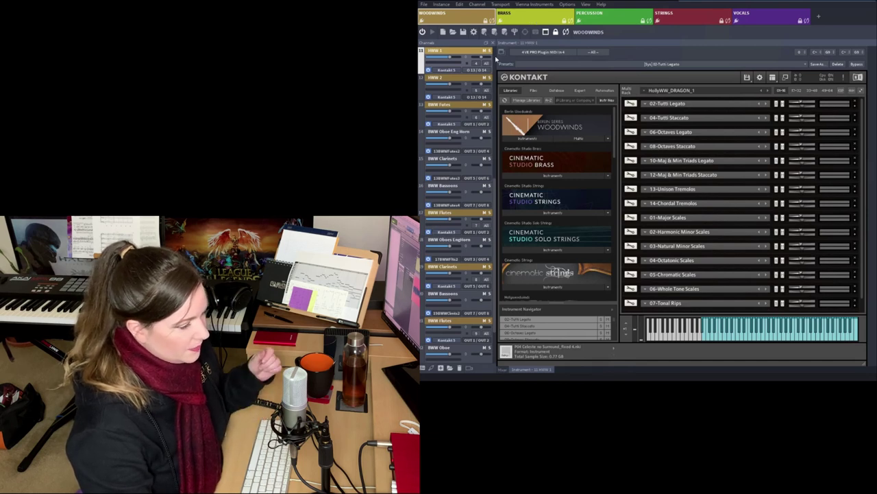
# - Cycle through the BRASS, PERCUSSION, STRINGS and VOCALS instance tabs, returning to WOODWINDS
pyautogui.click(528, 21)
pyautogui.click(607, 19)
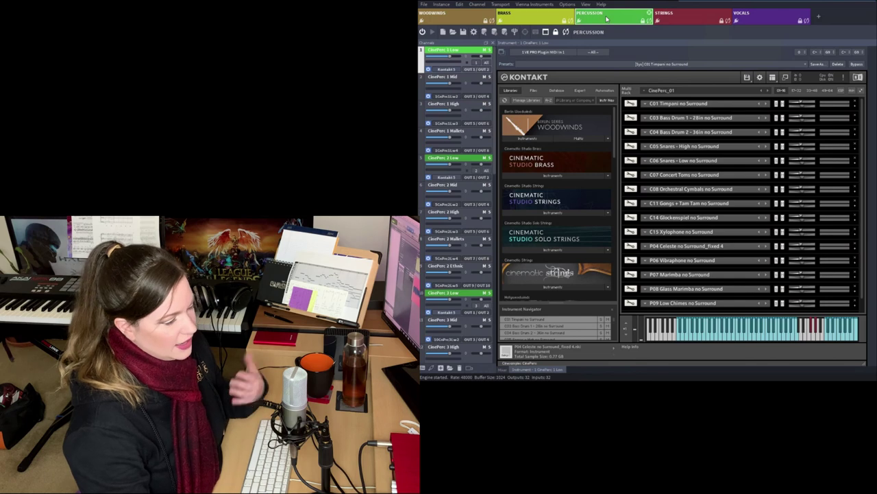
pyautogui.click(685, 19)
pyautogui.click(768, 19)
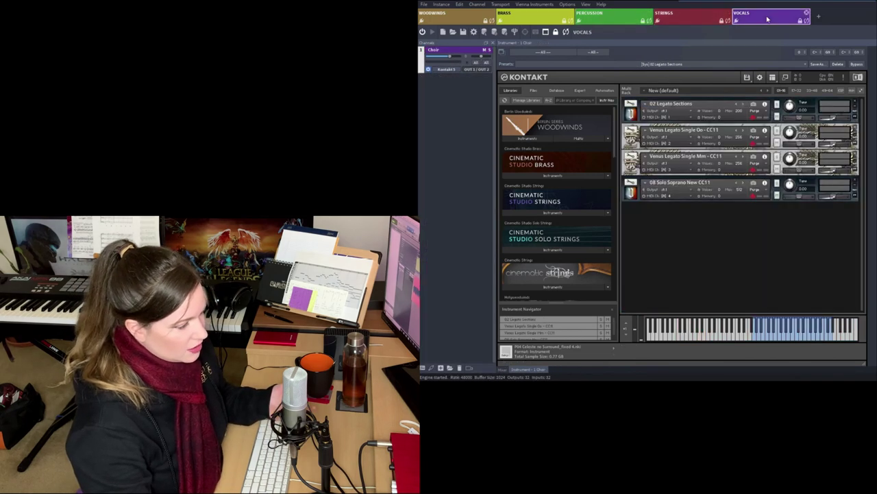
pyautogui.click(456, 17)
# - Review the Kontakt instruments on the CW Flutes, CW Bass Clarinet, HWW and BWW woodwind channels
pyautogui.click(466, 50)
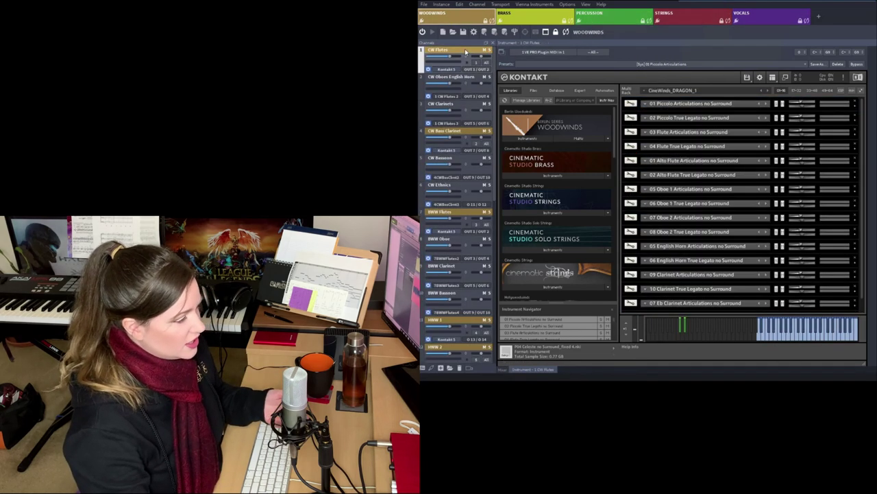
pyautogui.click(476, 132)
pyautogui.click(451, 216)
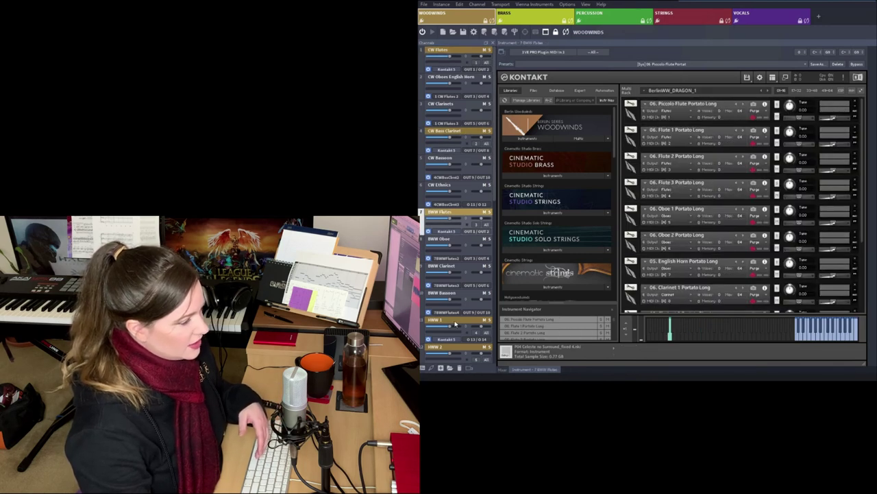
pyautogui.click(458, 332)
pyautogui.click(453, 347)
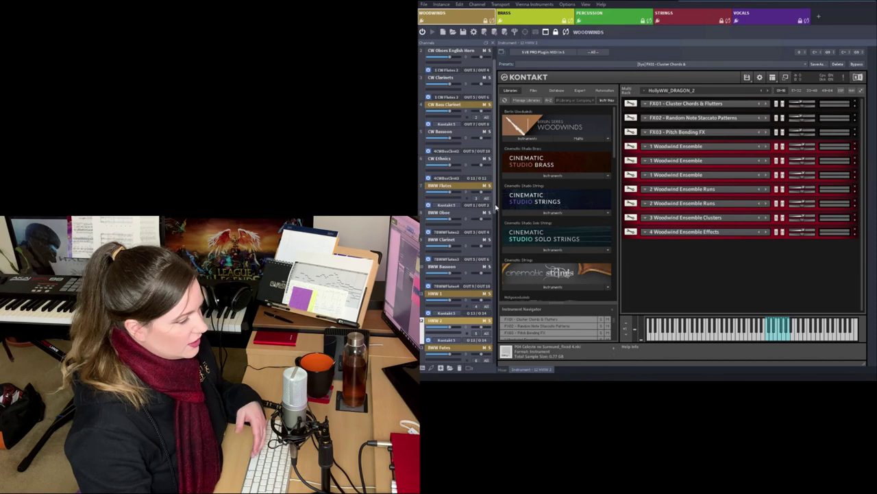
pyautogui.scroll(-5, 496, 206)
pyautogui.click(450, 109)
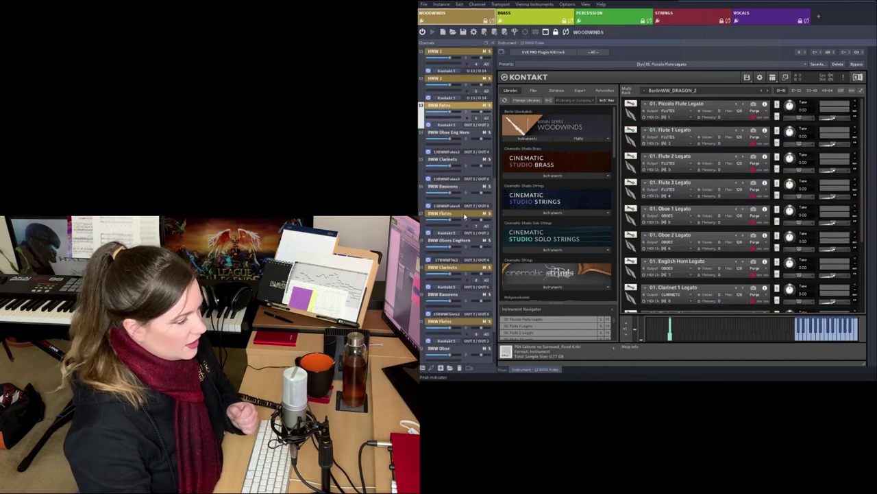
pyautogui.press('Down')
pyautogui.press('Down')
pyautogui.press('Down')
pyautogui.press('Down')
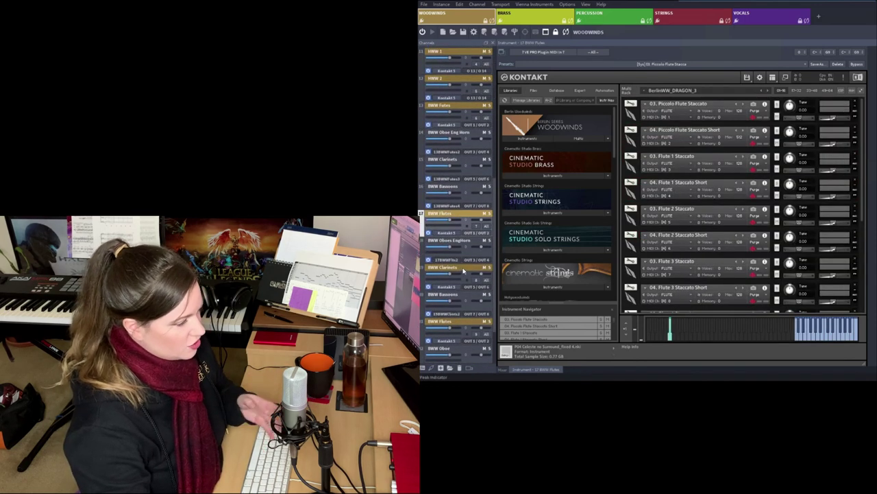
pyautogui.click(461, 270)
pyautogui.click(462, 324)
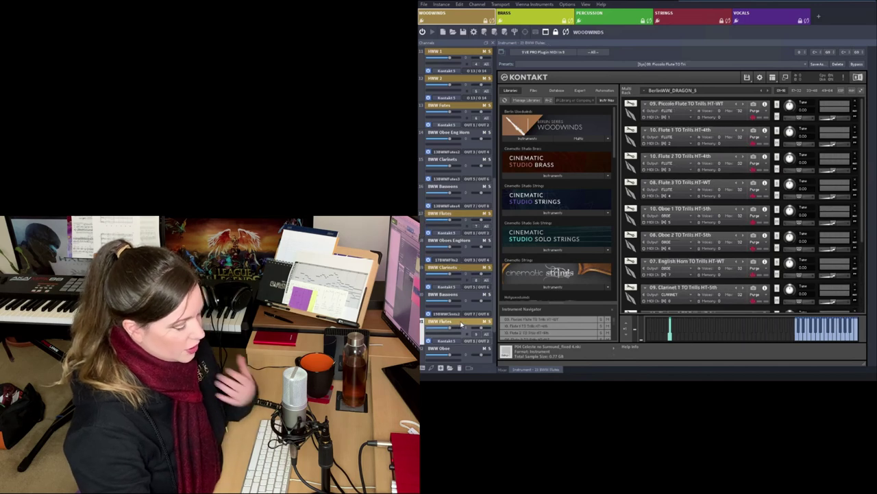
pyautogui.scroll(5, 461, 324)
# - Look over the Brass, Percussion, Strings and Vocals instances, ending on Percussion's CinePerc patches
pyautogui.click(527, 19)
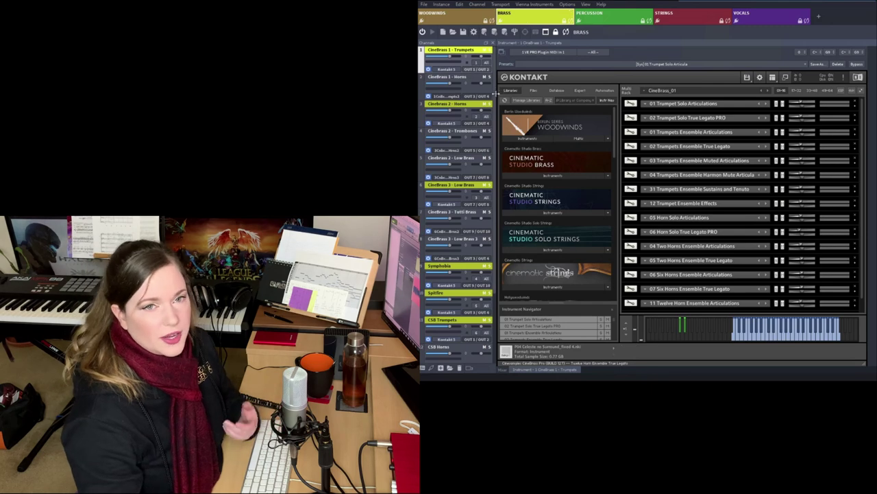
pyautogui.scroll(-3, 498, 189)
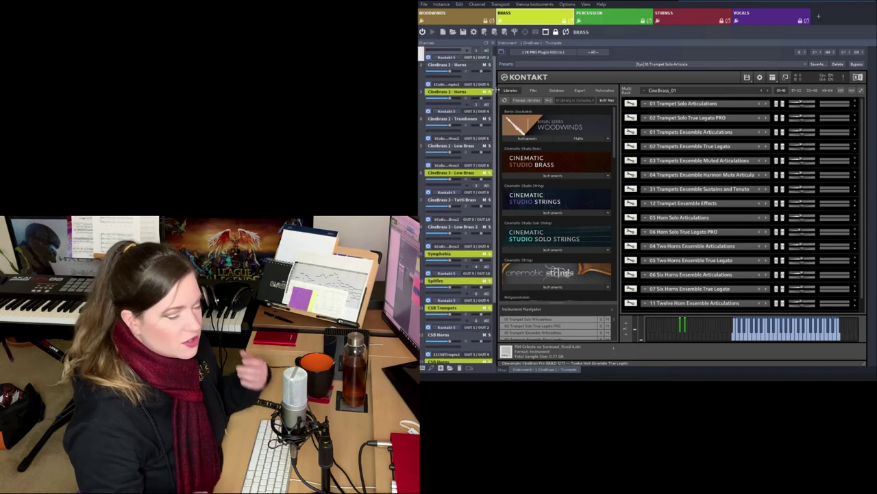
pyautogui.hotkey('ctrl', 'Tab')
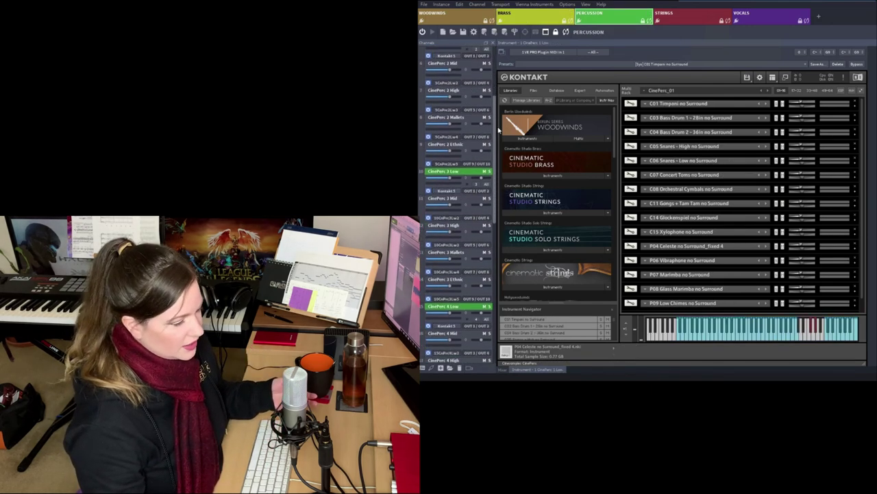
pyautogui.scroll(5, 498, 128)
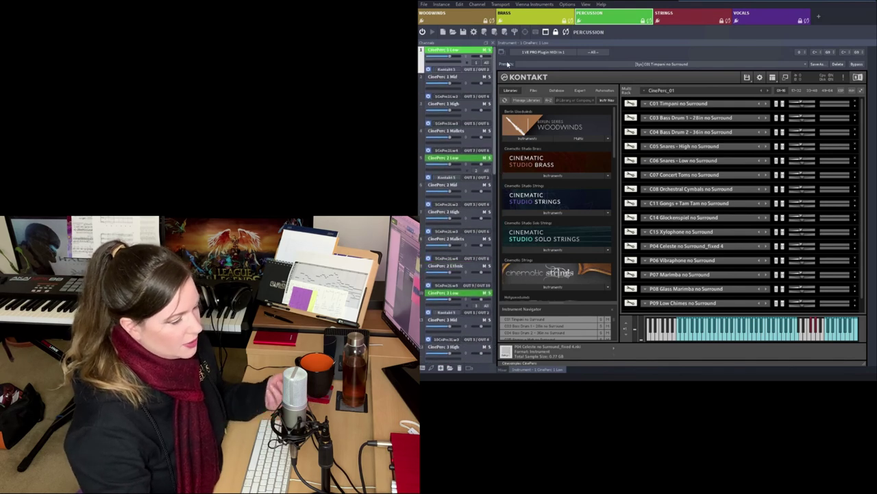
pyautogui.click(690, 22)
pyautogui.moveTo(493, 95); pyautogui.dragTo(504, 138)
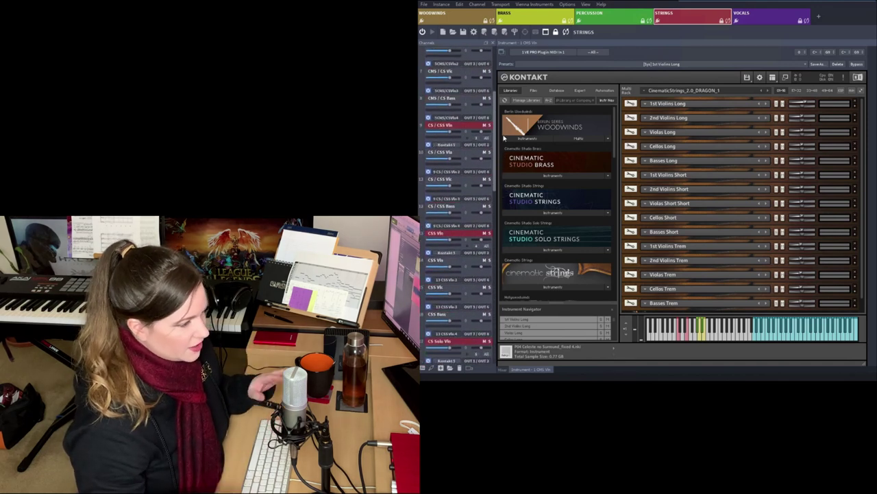
pyautogui.click(767, 20)
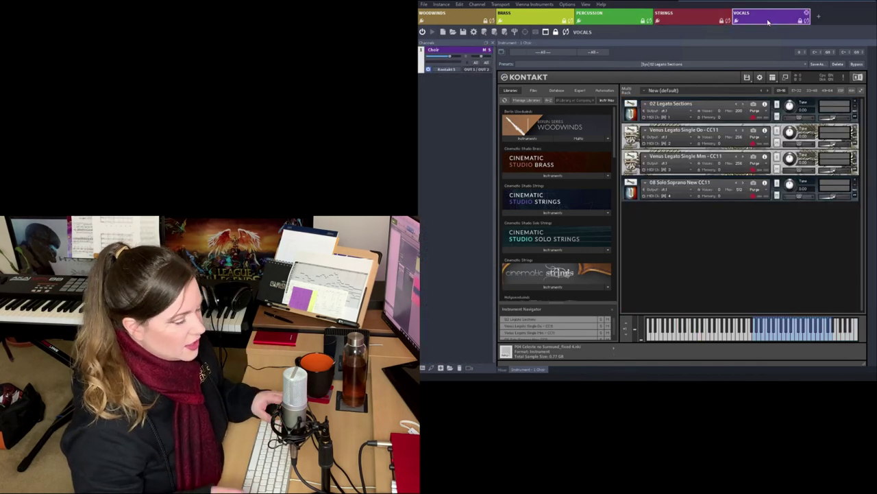
pyautogui.click(603, 14)
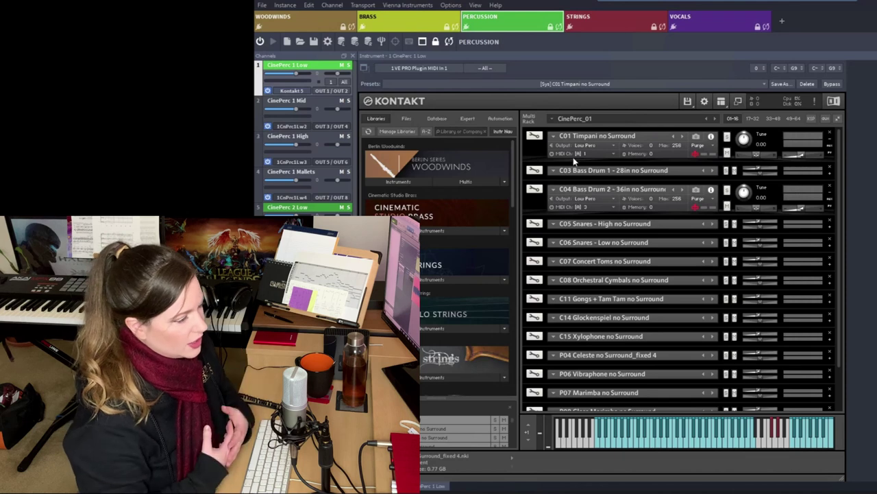
# - View the C01 Timpani's CinePerc Settings, Mapping and Mixer pages, then open its Kontakt edit view
pyautogui.click(538, 155)
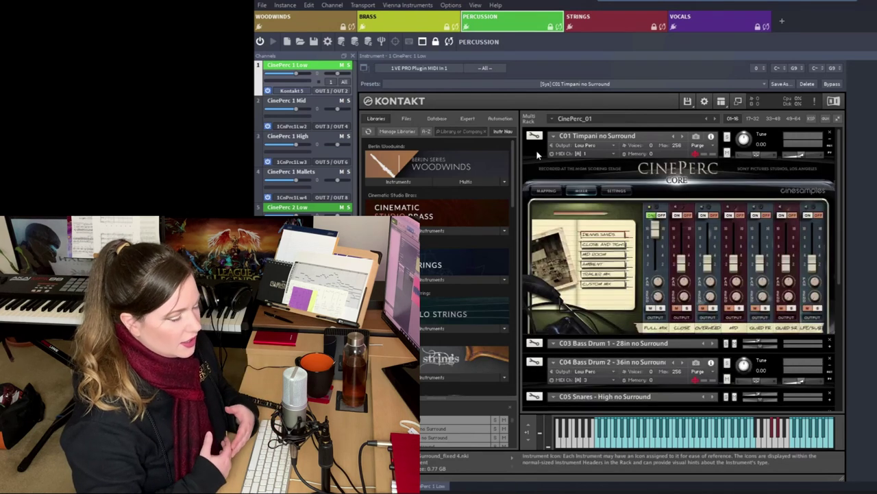
pyautogui.click(618, 191)
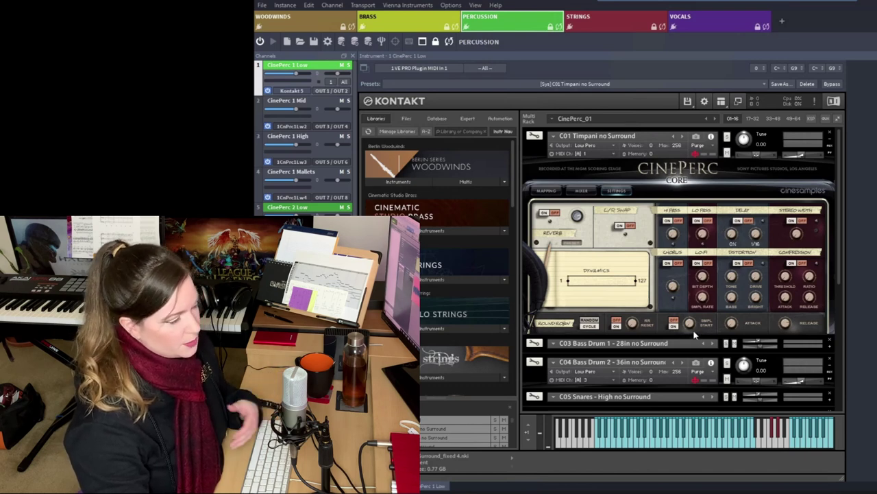
pyautogui.click(549, 190)
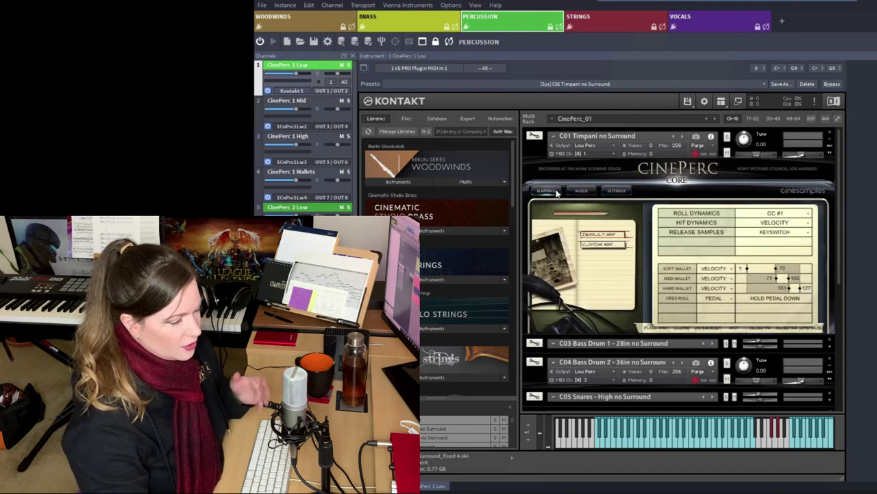
pyautogui.click(583, 191)
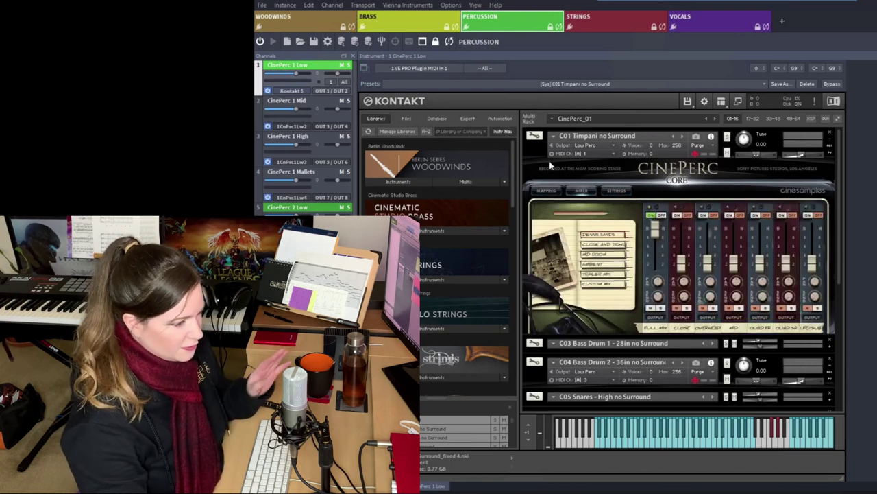
pyautogui.click(535, 137)
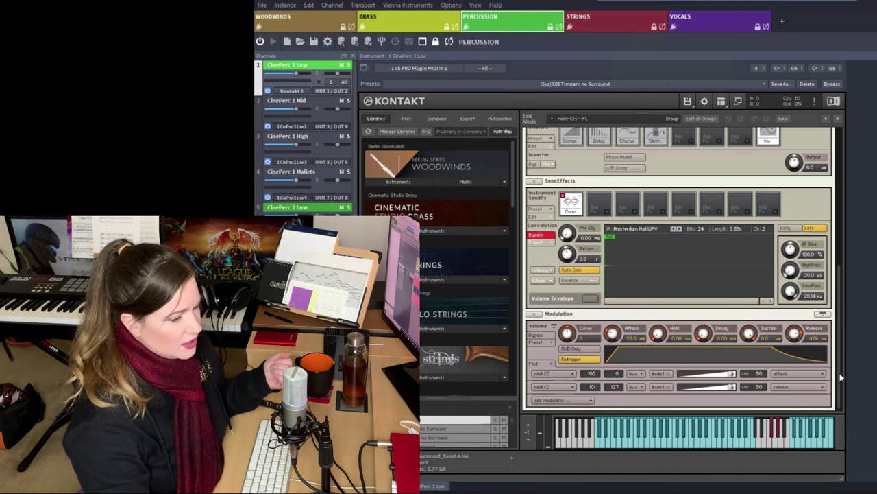
pyautogui.scroll(1, 842, 376)
# - Leave the Timpani edit view and inspect the Bass Drum 2 CinePerc settings page
pyautogui.scroll(5, 841, 377)
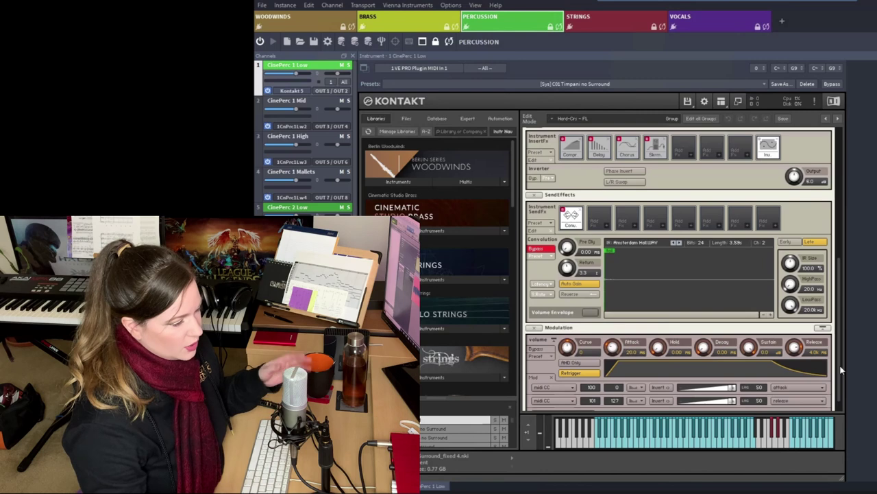
pyautogui.scroll(3, 850, 251)
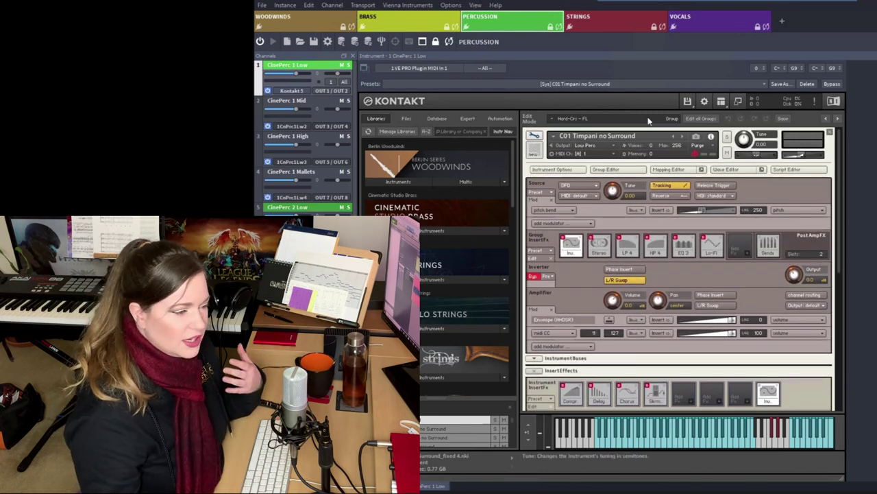
pyautogui.click(534, 136)
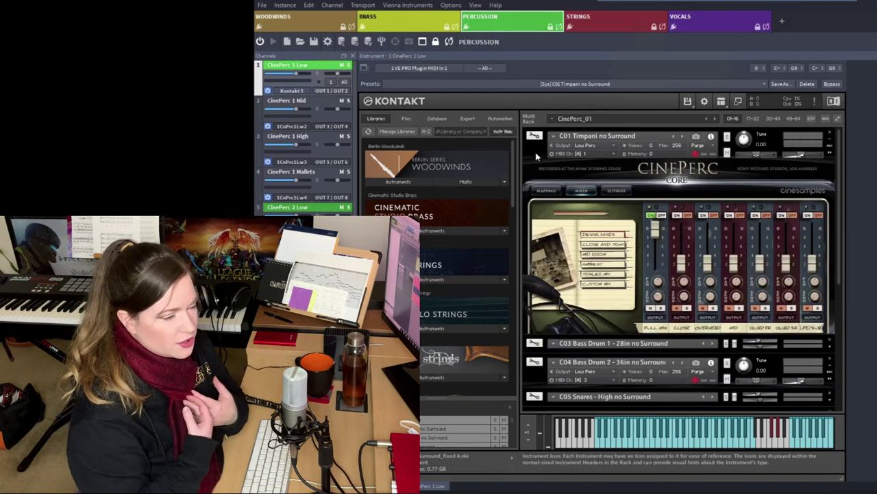
pyautogui.click(538, 154)
pyautogui.click(532, 207)
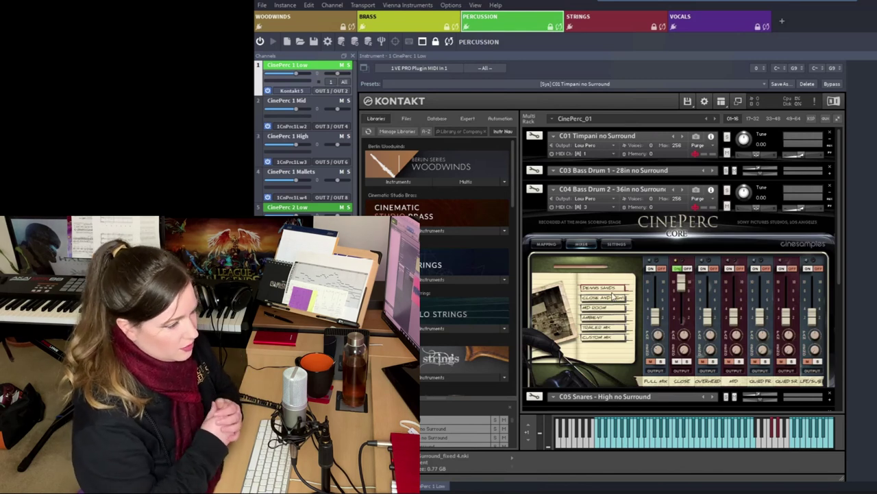
pyautogui.click(616, 244)
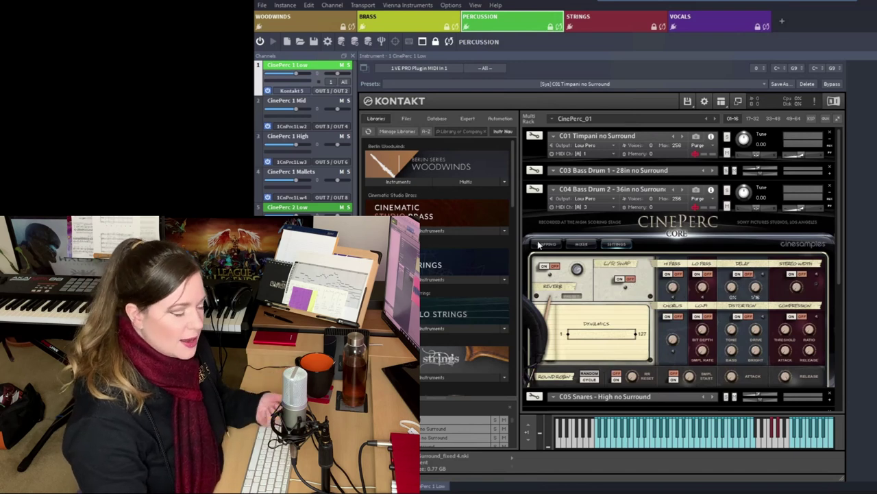
pyautogui.click(537, 209)
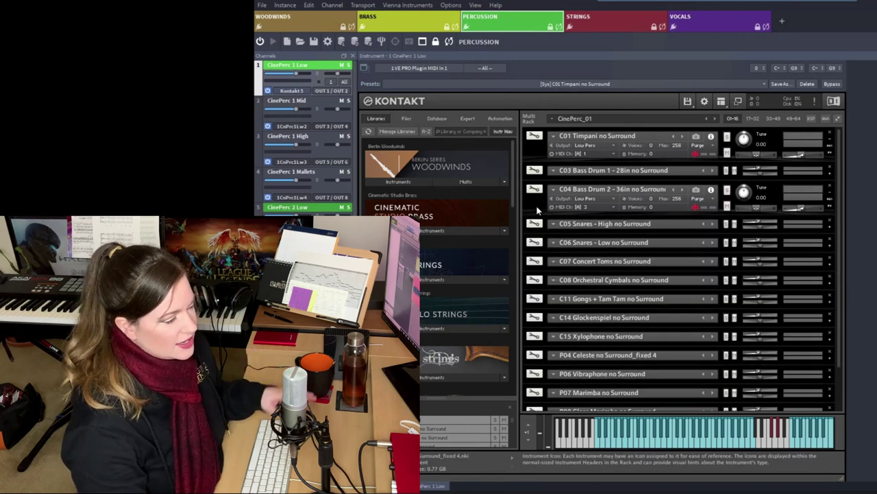
# - Collapse Bass Drum 2 and Timpani to single rows, then reopen Timpani editing without the mapping editor
pyautogui.click(830, 196)
pyautogui.click(830, 141)
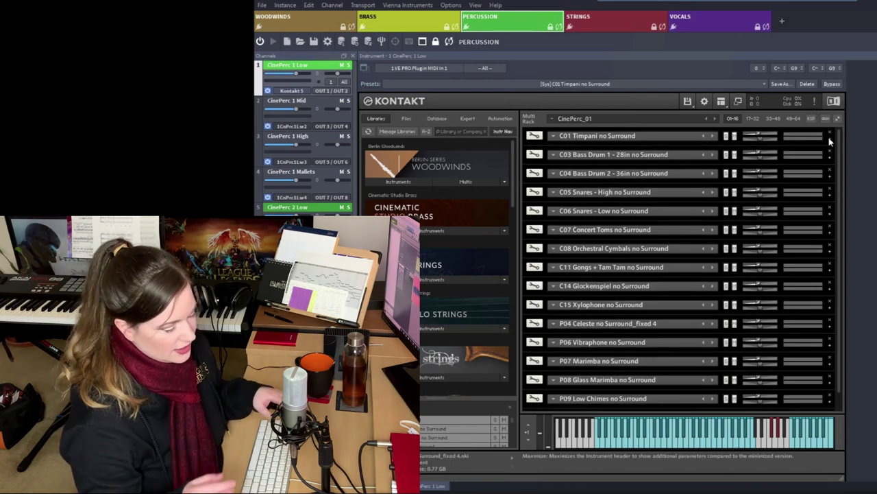
pyautogui.click(535, 136)
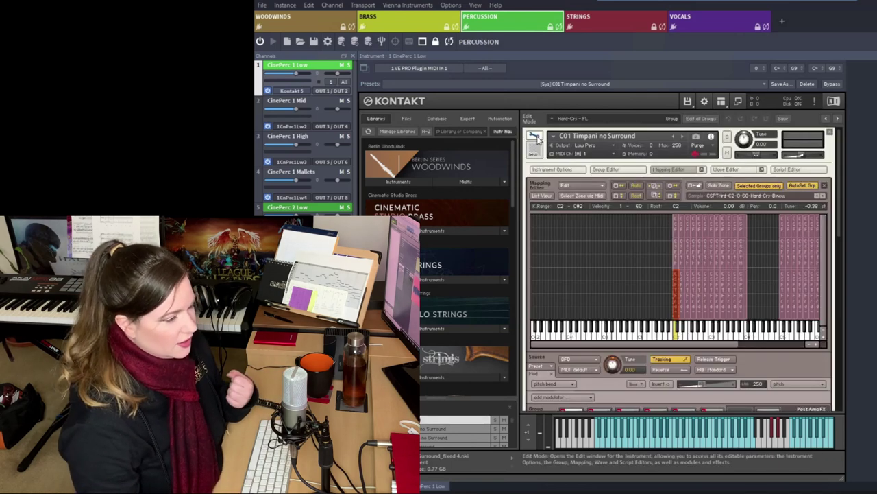
pyautogui.click(672, 170)
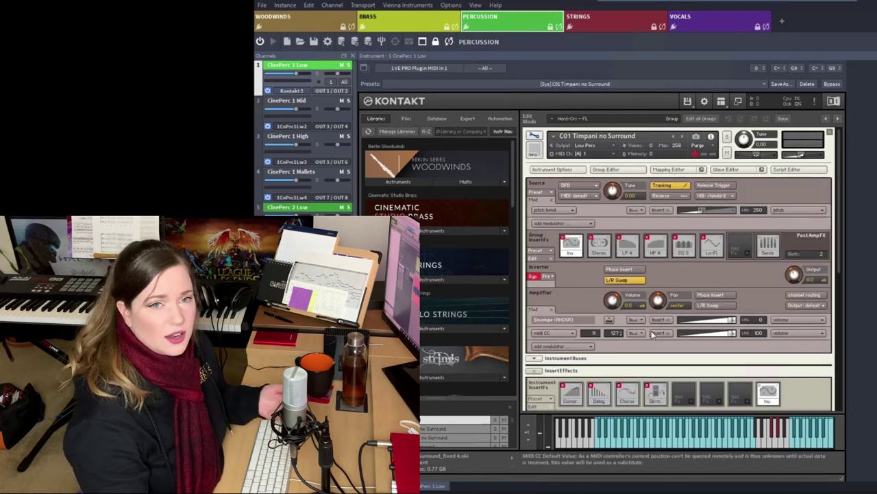
# - Open and dismiss the Timpani's add-modulator list, then switch to the Vocals instance
pyautogui.click(590, 346)
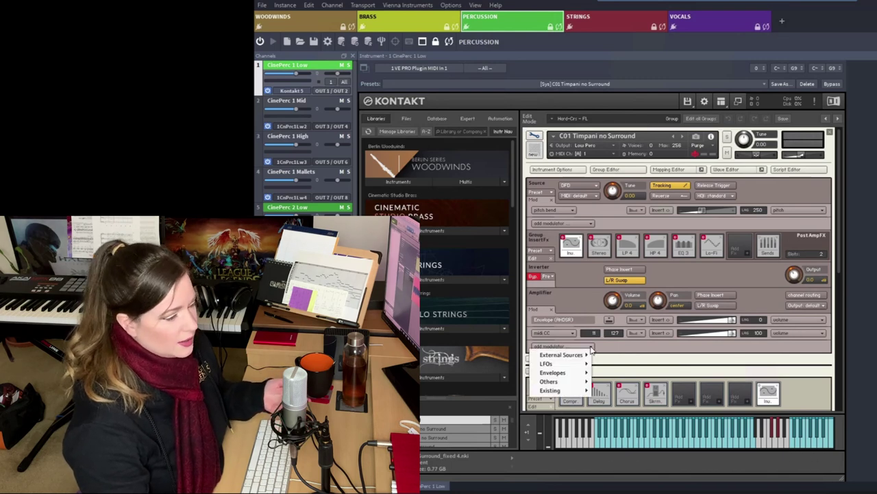
pyautogui.moveTo(579, 355)
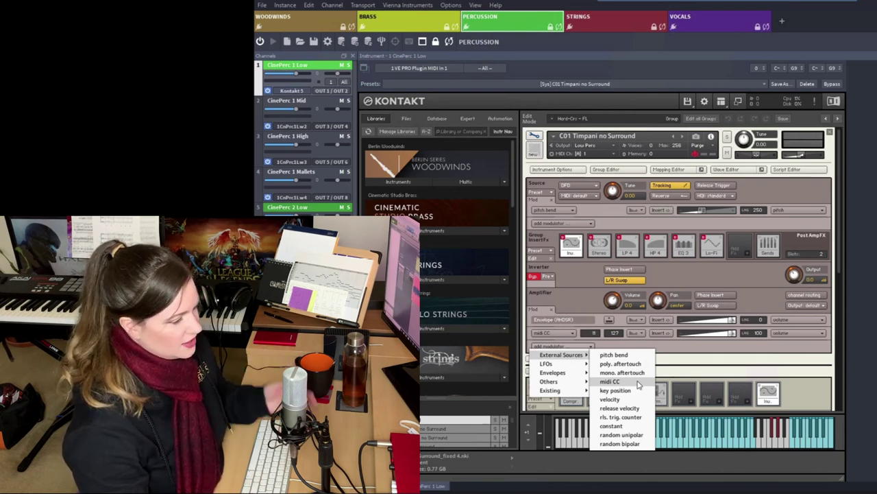
pyautogui.click(689, 351)
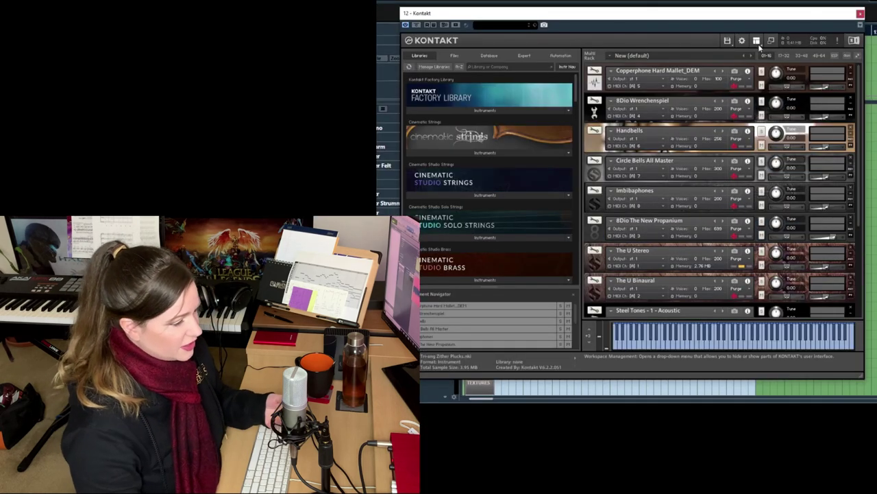
pyautogui.click(759, 50)
# - Batch-create one individual output channel per loaded Kontakt instrument, then check Copperphone's output assignment
pyautogui.click(770, 77)
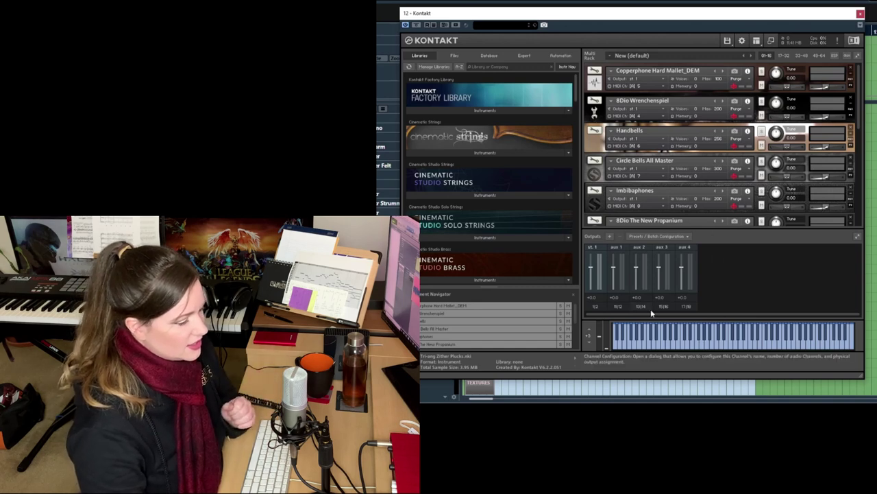
pyautogui.click(687, 236)
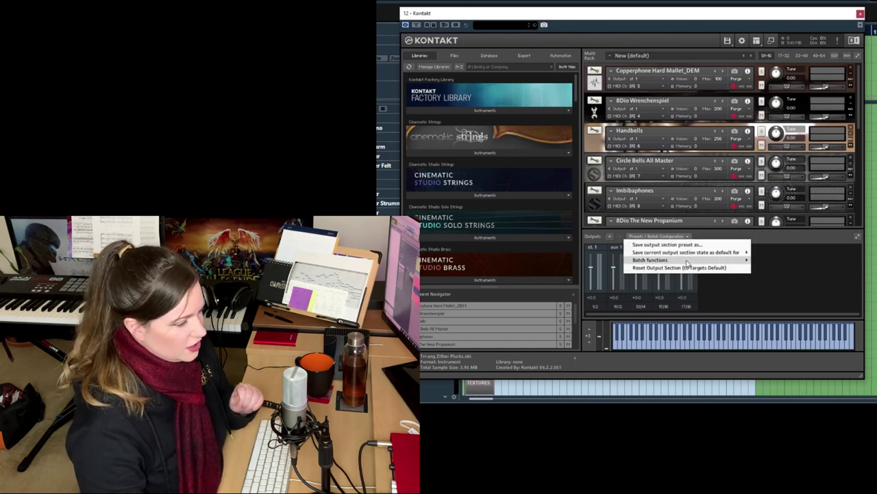
pyautogui.moveTo(687, 264)
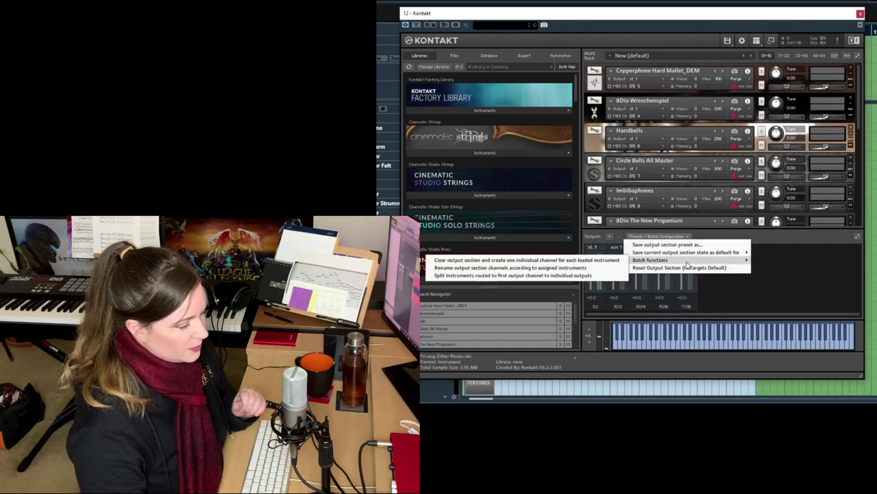
pyautogui.click(538, 263)
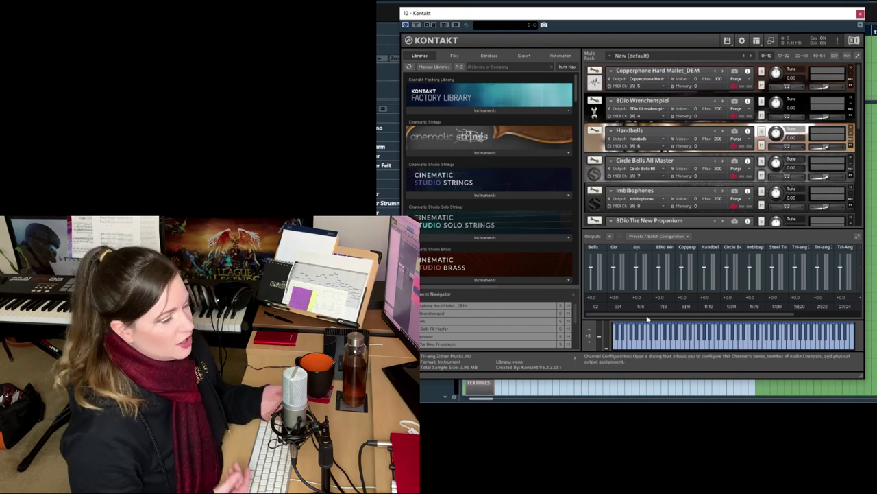
pyautogui.click(650, 78)
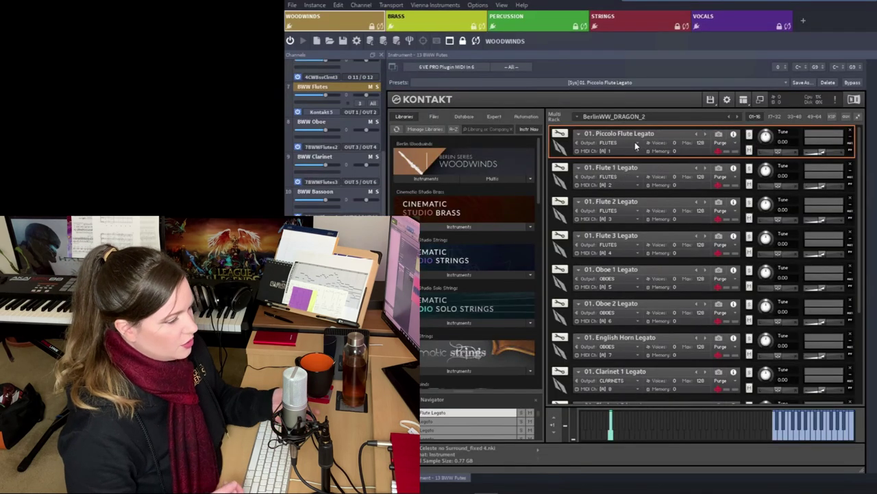
# - Toggle the Kontakt outputs mixer and check the Piccolo Flute and Oboe 2 output assignments
pyautogui.click(745, 102)
pyautogui.click(754, 139)
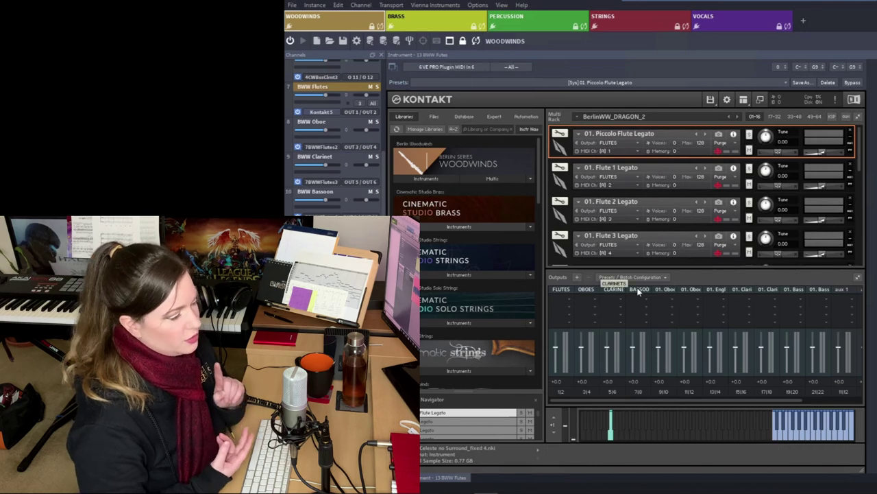
pyautogui.click(743, 100)
pyautogui.click(754, 137)
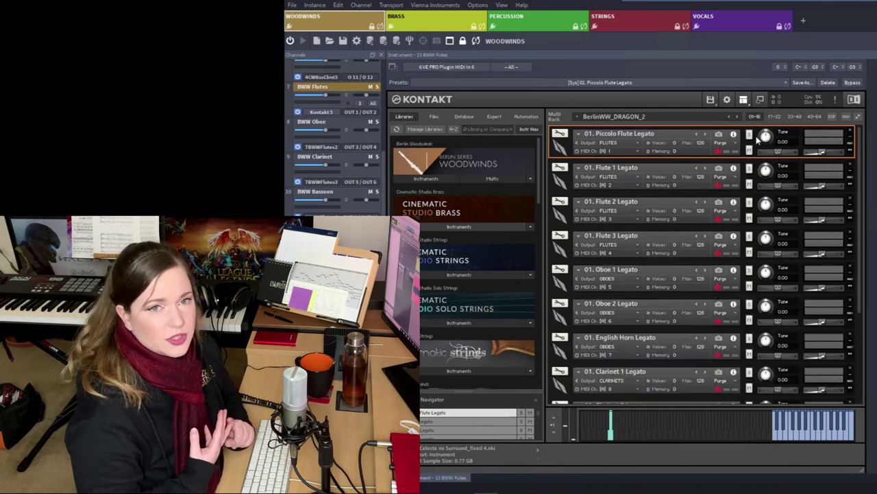
pyautogui.click(637, 144)
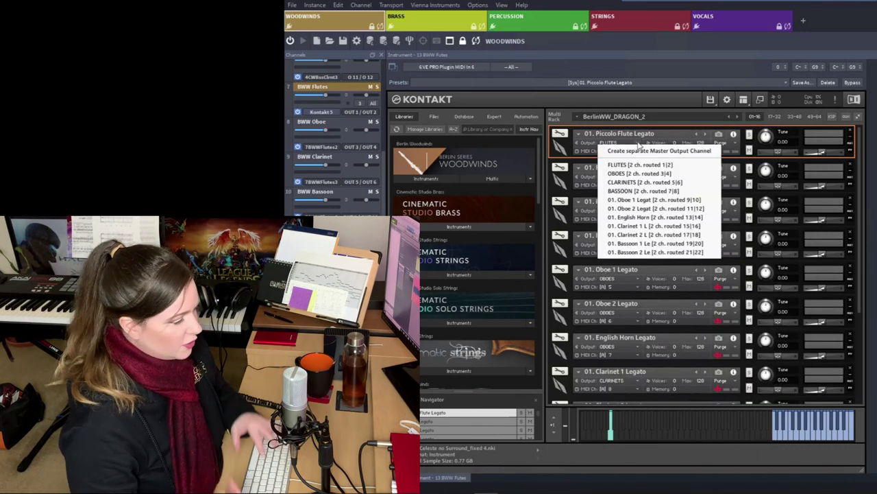
pyautogui.click(639, 313)
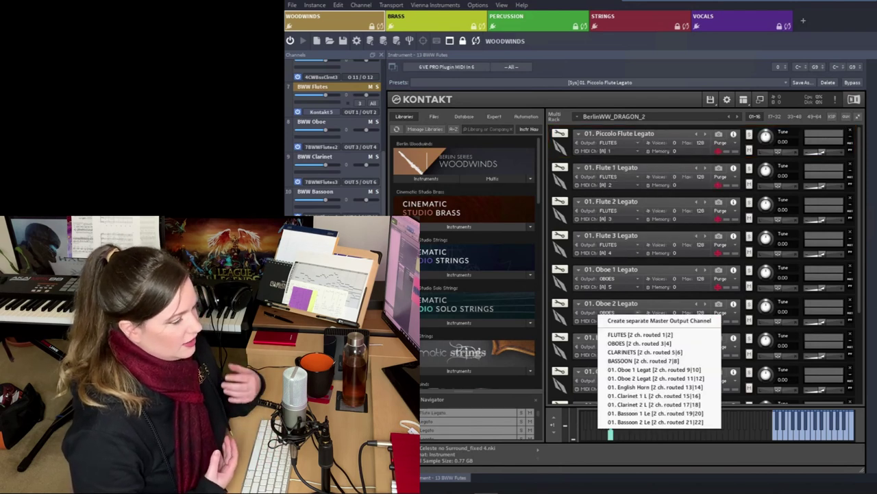
pyautogui.click(640, 343)
pyautogui.scroll(-4, 605, 324)
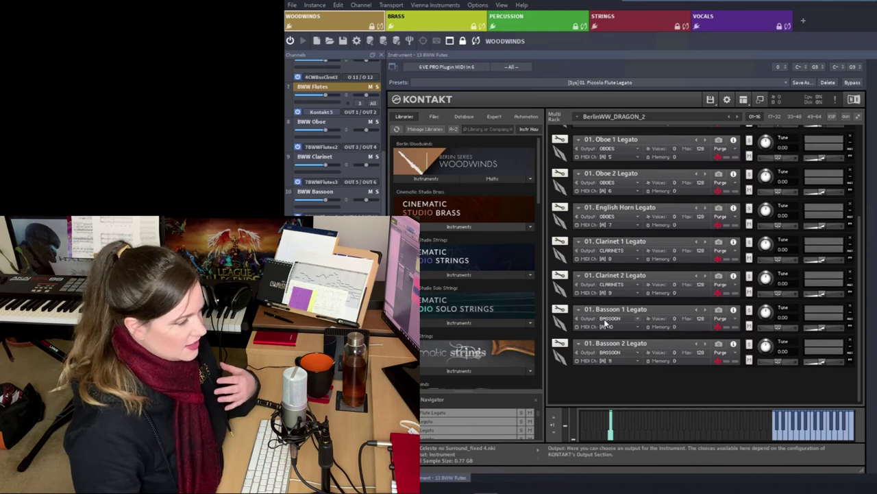
# - In the Brass instance, check the 01 Trumpet and 05 Horn Solo outputs and the outputs mixer
pyautogui.click(439, 28)
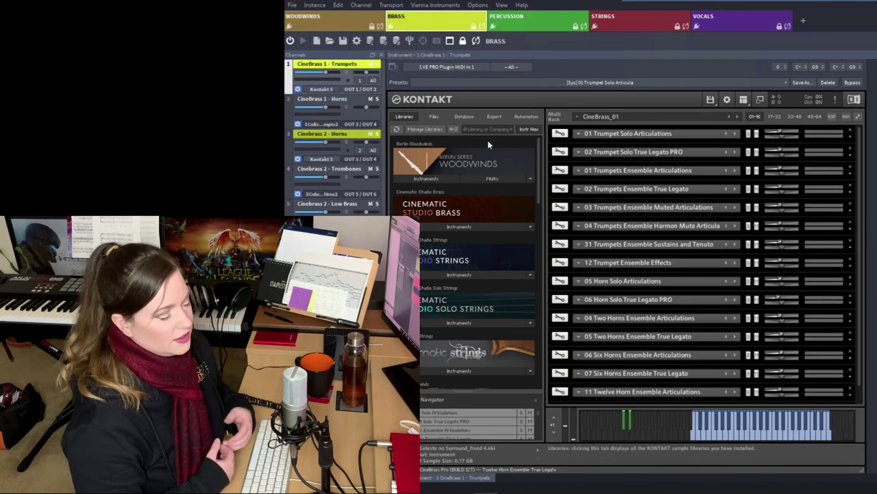
pyautogui.click(578, 133)
pyautogui.click(639, 144)
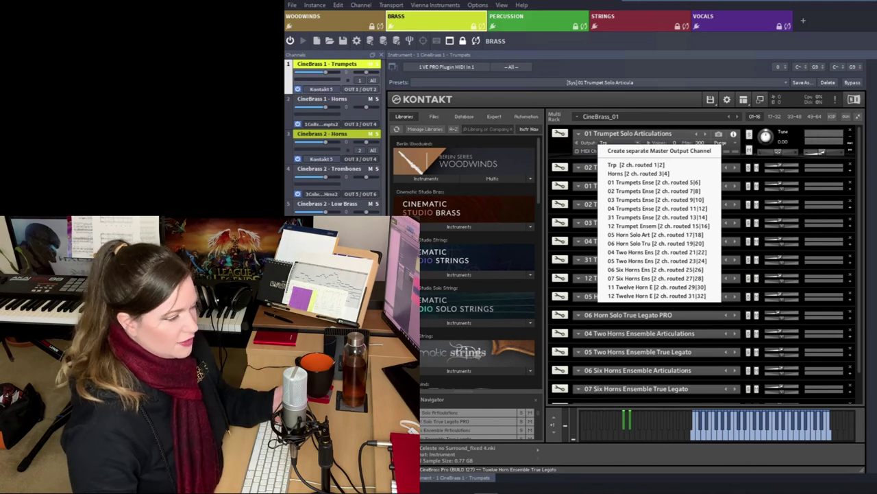
pyautogui.click(860, 168)
pyautogui.scroll(-2, 857, 206)
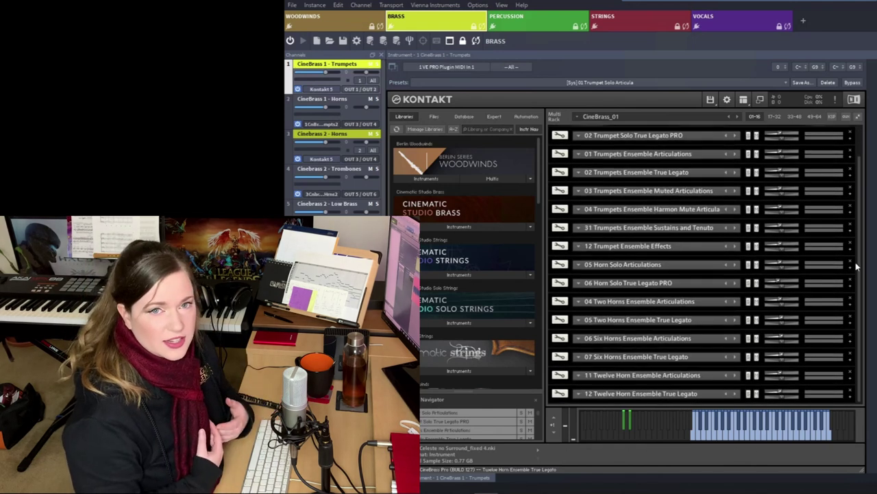
pyautogui.click(850, 270)
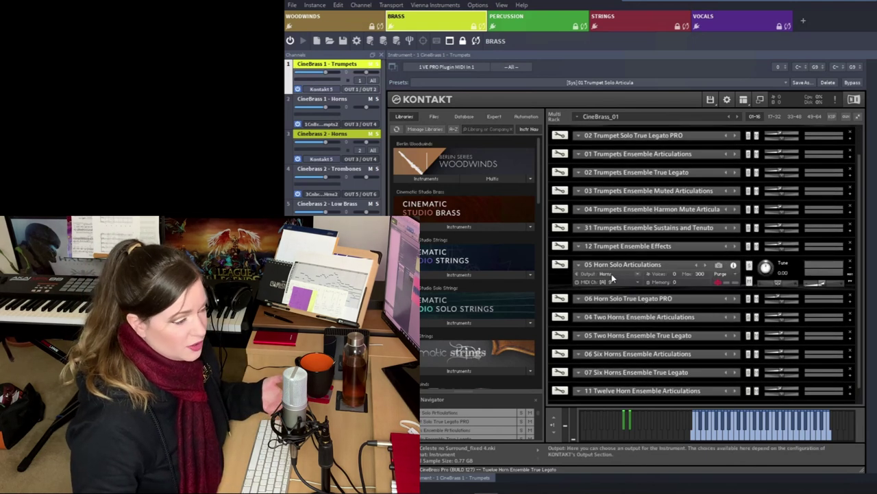
pyautogui.click(850, 270)
pyautogui.scroll(2, 850, 206)
pyautogui.click(850, 139)
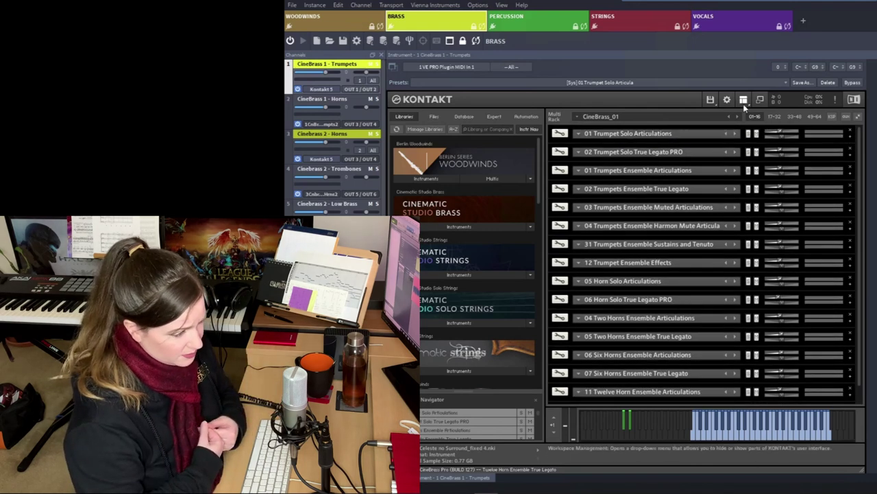
pyautogui.click(743, 102)
pyautogui.click(757, 144)
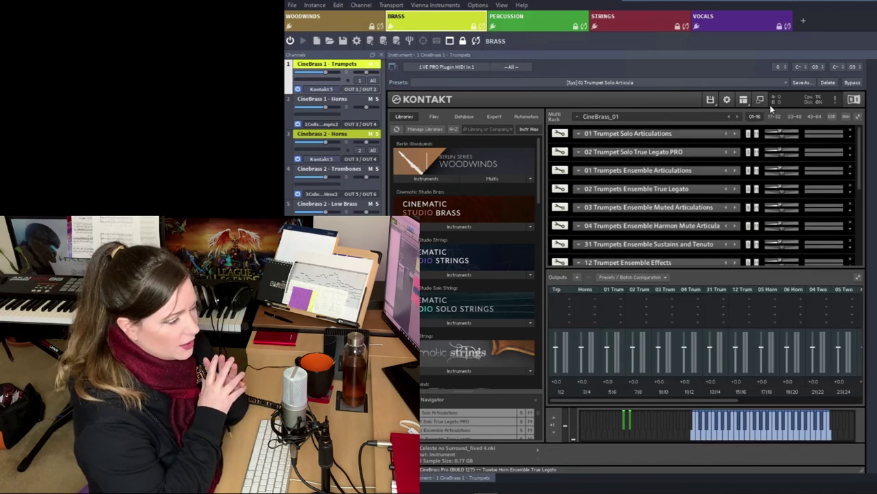
pyautogui.click(743, 100)
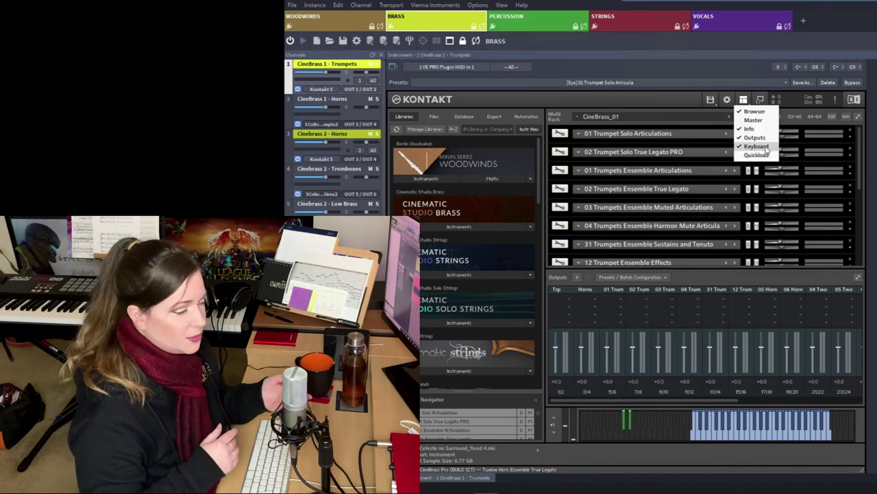
pyautogui.click(758, 144)
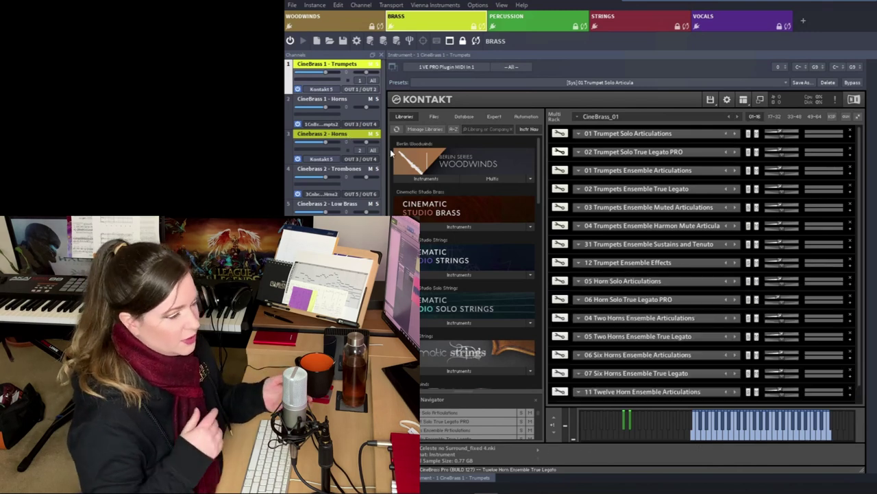
# - On the CineBrass 2 Horns channel, check the 07 Horns Ensemble, 14 Trombone and 19 Tuba outputs
pyautogui.click(342, 137)
pyautogui.click(744, 100)
pyautogui.click(757, 139)
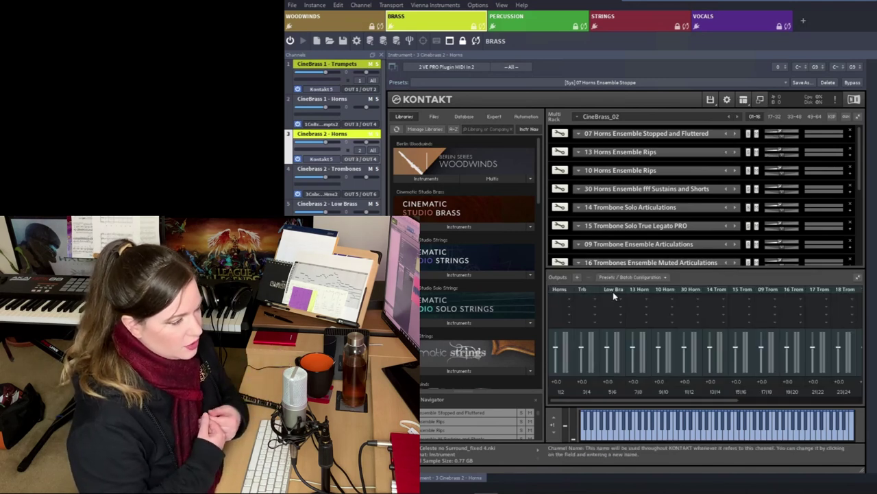
pyautogui.click(744, 100)
pyautogui.click(757, 139)
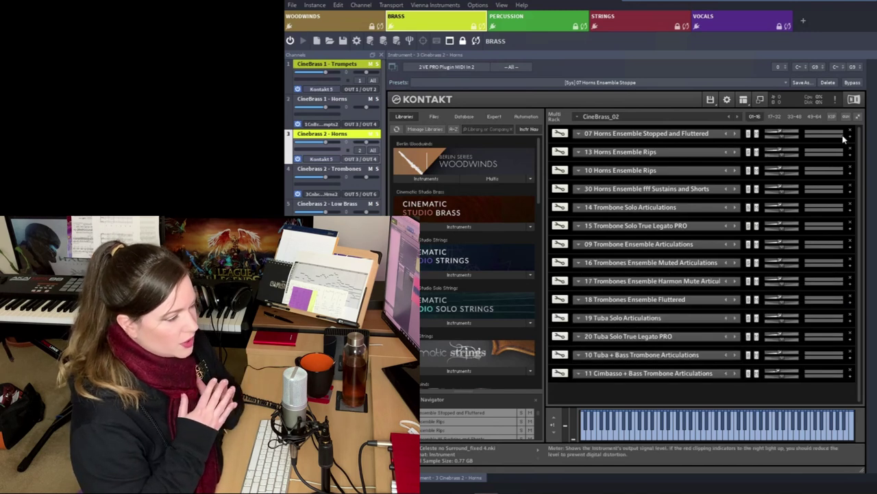
pyautogui.click(642, 135)
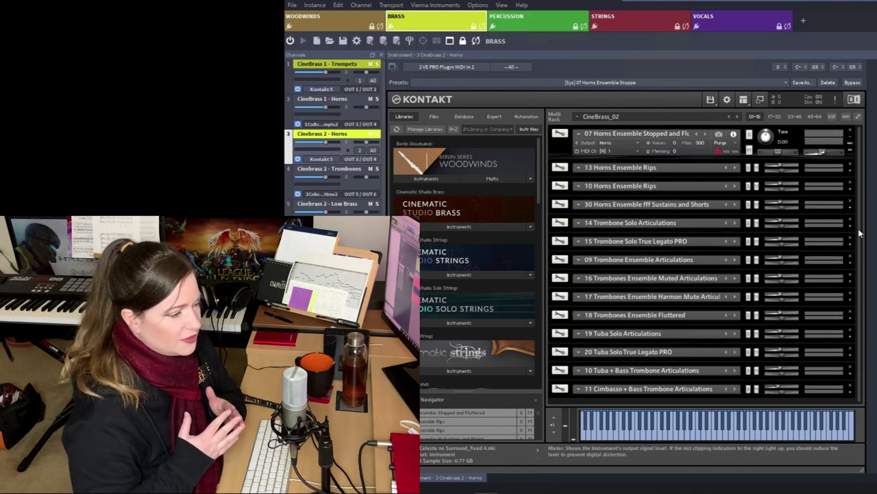
pyautogui.click(607, 223)
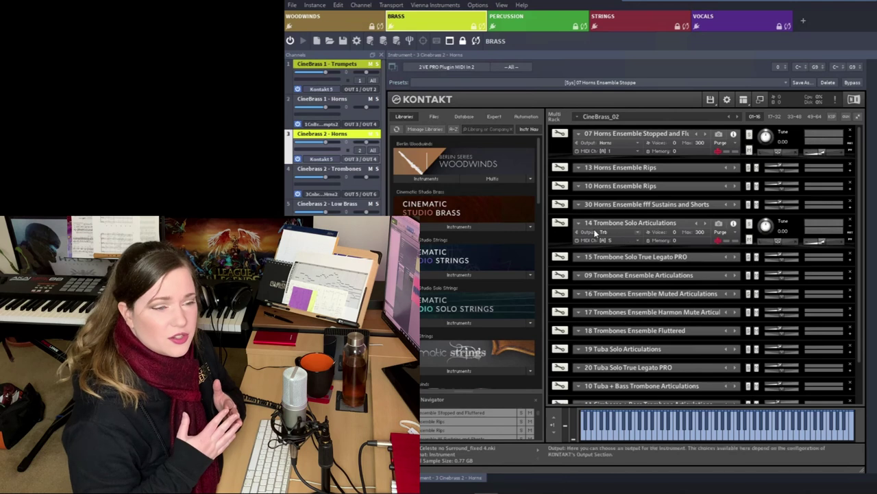
pyautogui.click(621, 349)
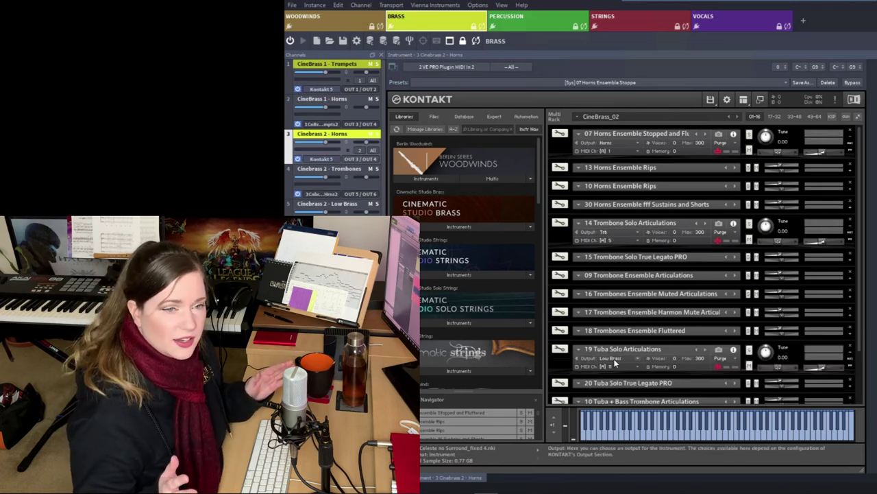
pyautogui.click(851, 352)
pyautogui.click(850, 230)
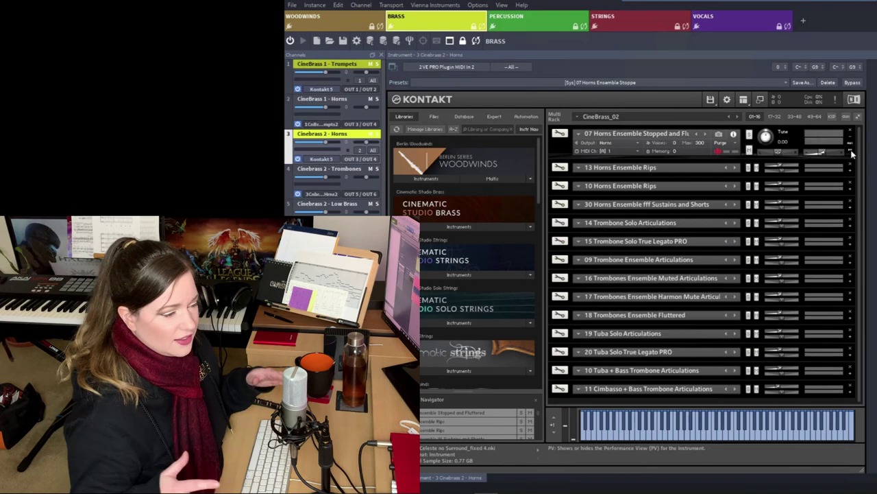
# - Switch to the Strings instance and toggle Kontakt's Workspace Outputs mixer on and off
pyautogui.click(850, 141)
pyautogui.click(631, 26)
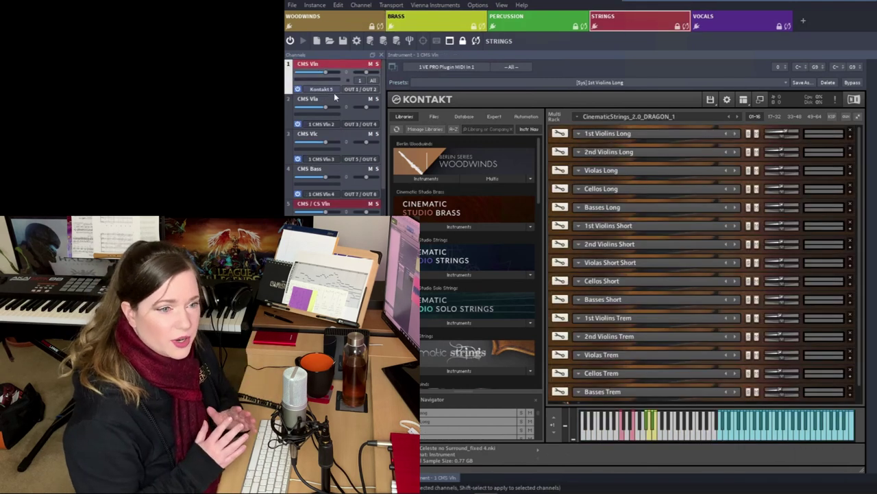
pyautogui.click(744, 101)
pyautogui.click(750, 141)
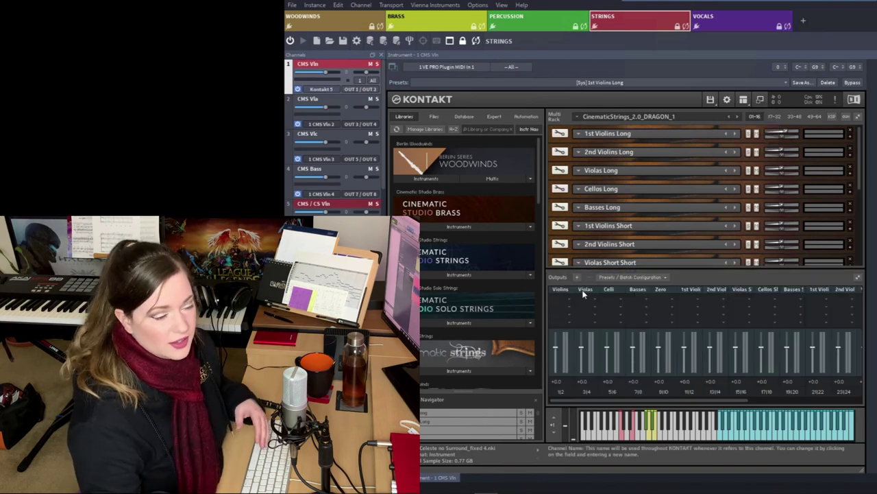
pyautogui.click(745, 100)
pyautogui.click(758, 141)
# - Check the outputs of 1st Violins, 2nd Violins, Violas, Cellos and Basses Long, then return to Woodwinds
pyautogui.click(733, 136)
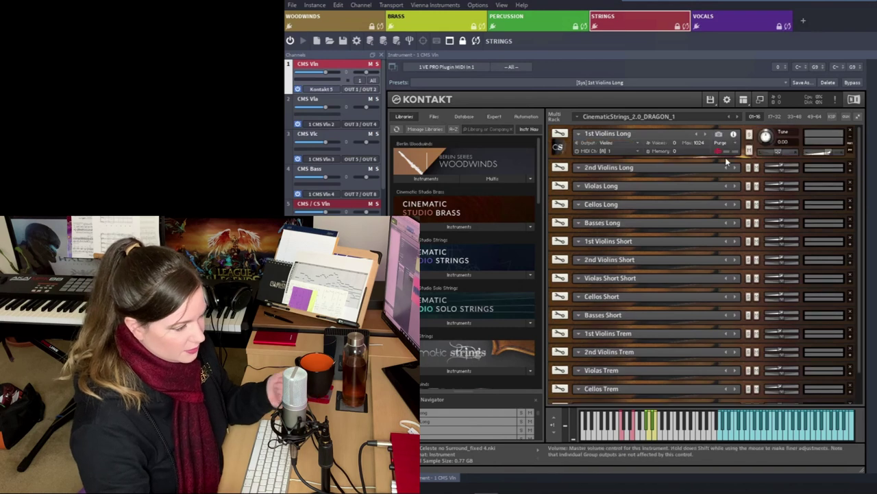
pyautogui.click(850, 136)
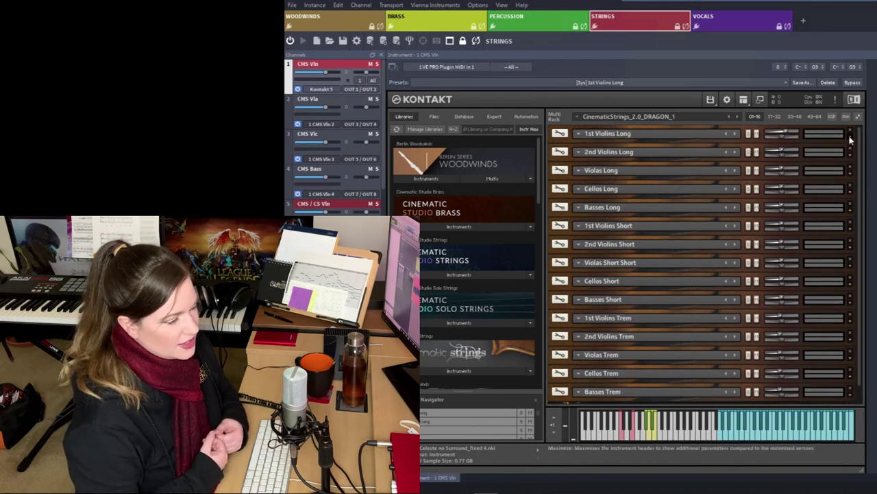
pyautogui.click(850, 156)
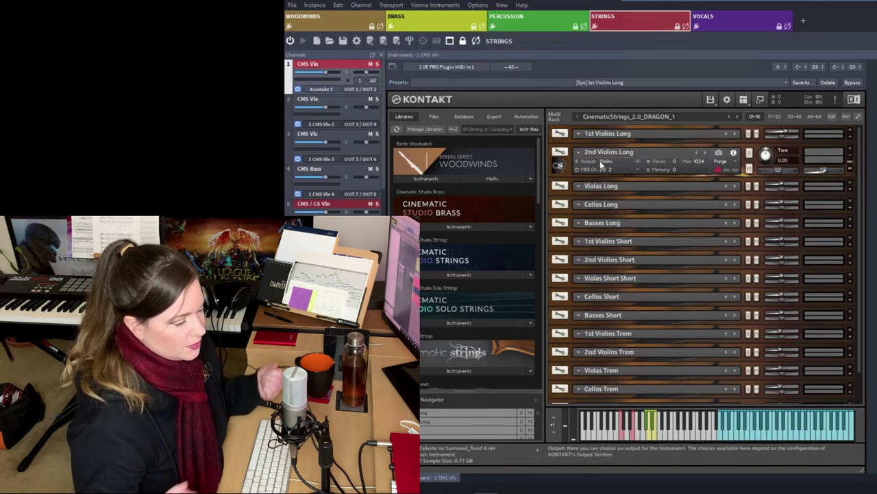
pyautogui.click(851, 156)
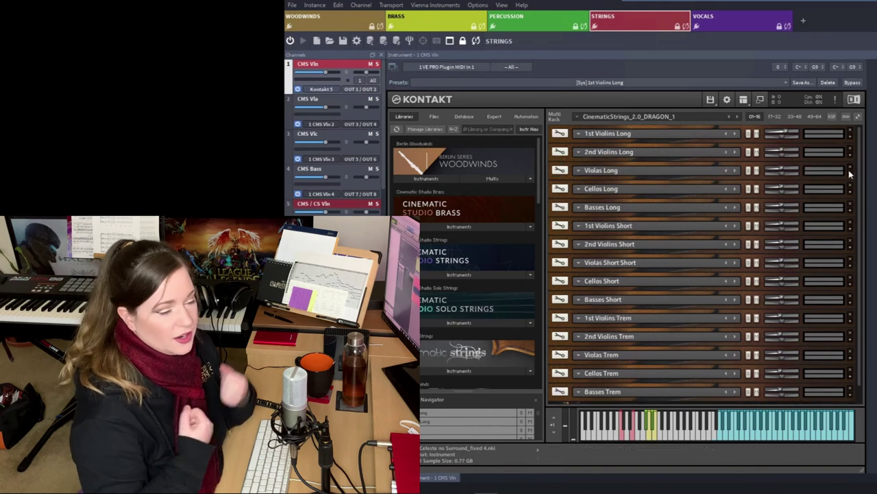
pyautogui.click(850, 171)
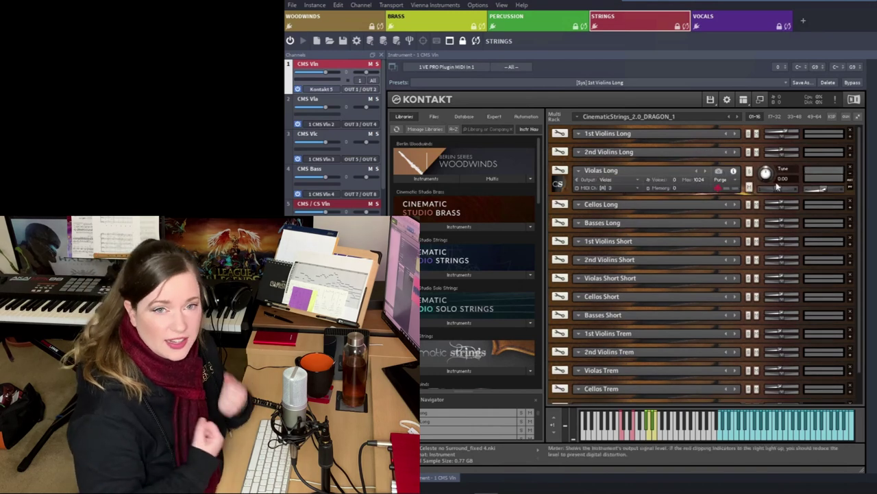
pyautogui.click(850, 172)
pyautogui.click(850, 192)
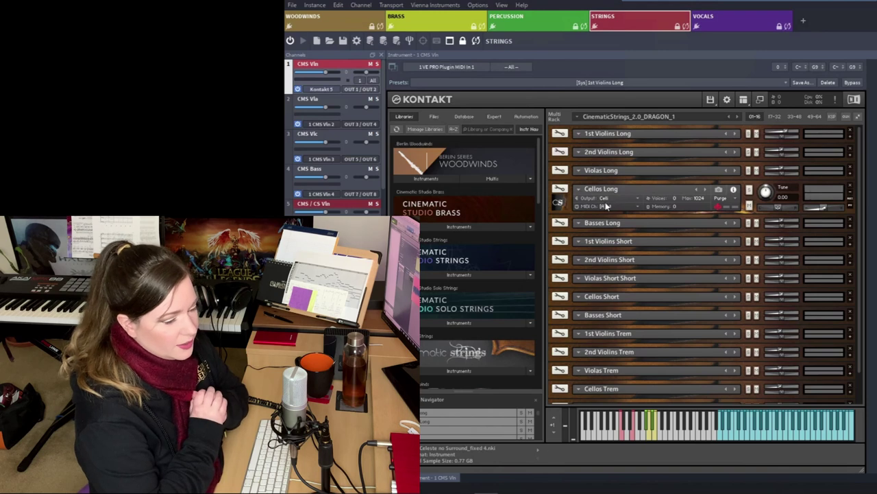
pyautogui.click(850, 196)
pyautogui.click(850, 207)
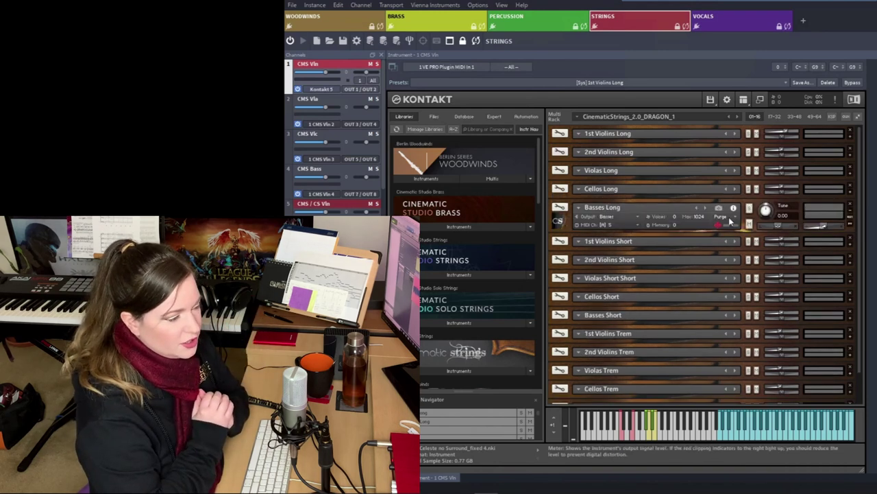
pyautogui.click(850, 214)
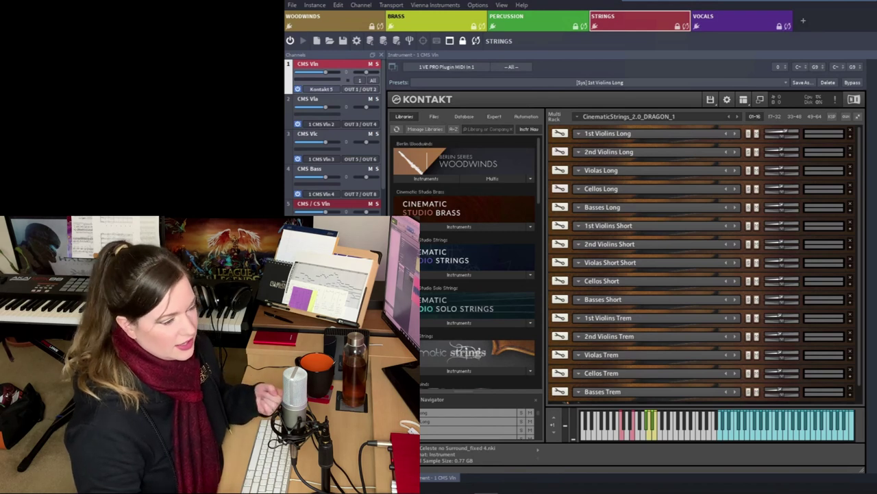
pyautogui.click(302, 17)
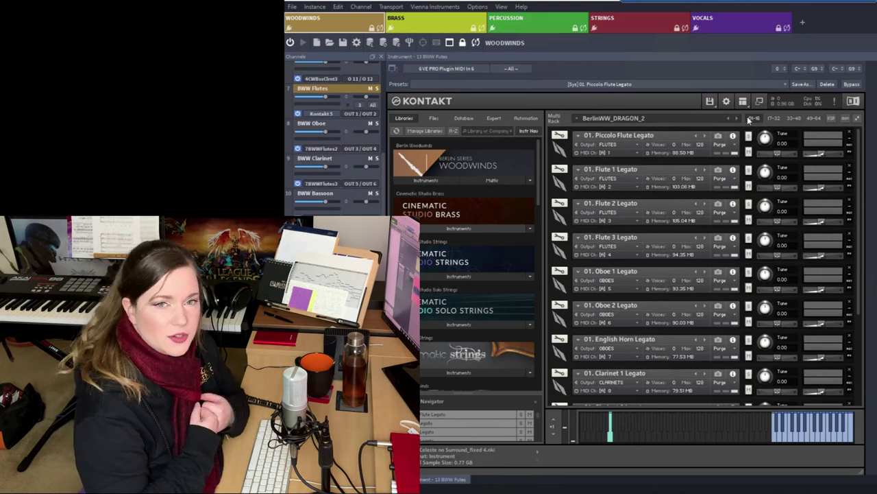
# - Purge all samples from every Kontakt woodwind instrument with Global purge > Purge all samples
pyautogui.click(710, 101)
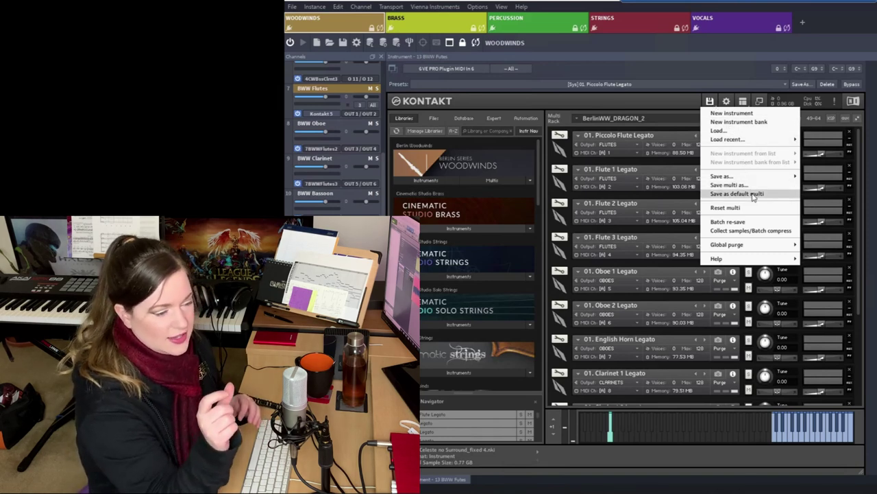
pyautogui.click(759, 248)
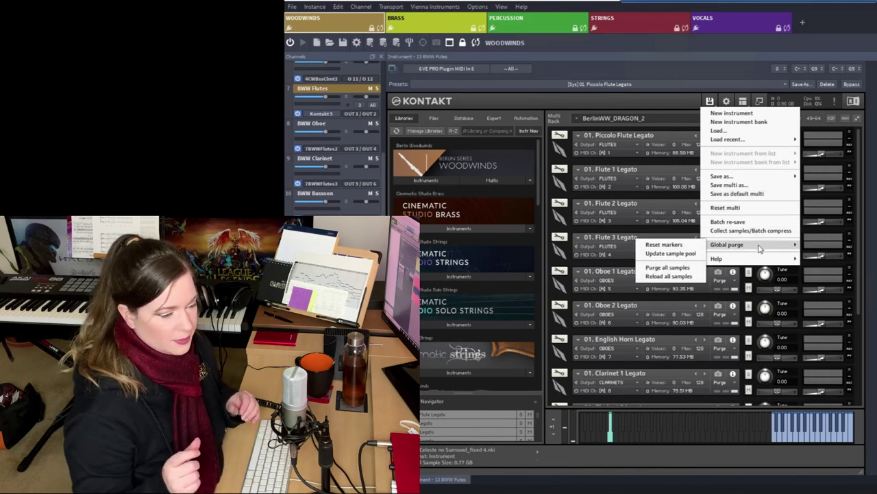
pyautogui.click(679, 270)
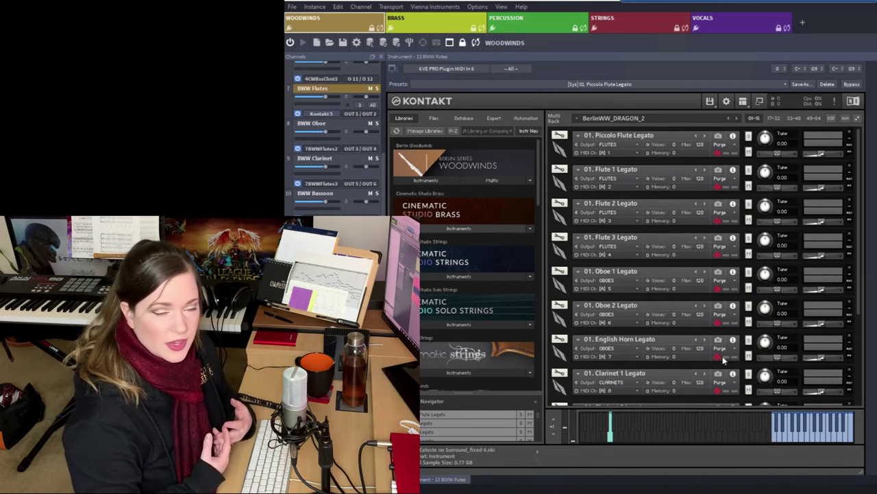
pyautogui.click(735, 148)
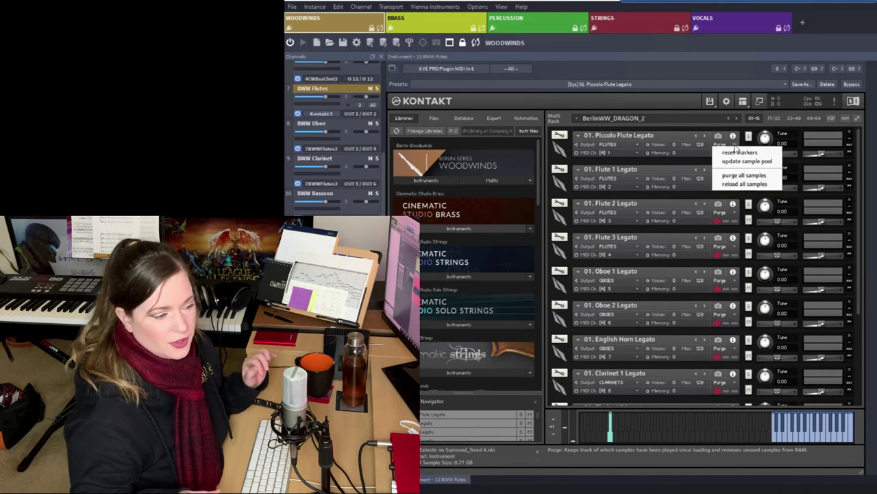
pyautogui.click(744, 185)
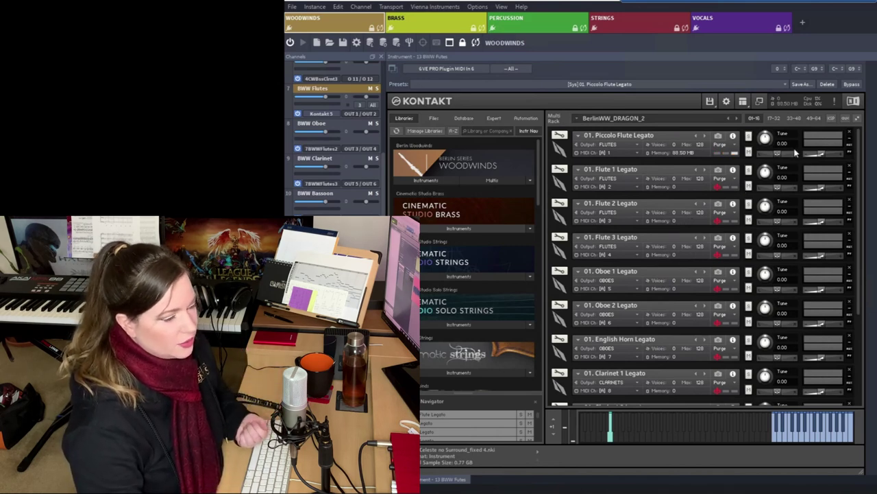
pyautogui.click(737, 146)
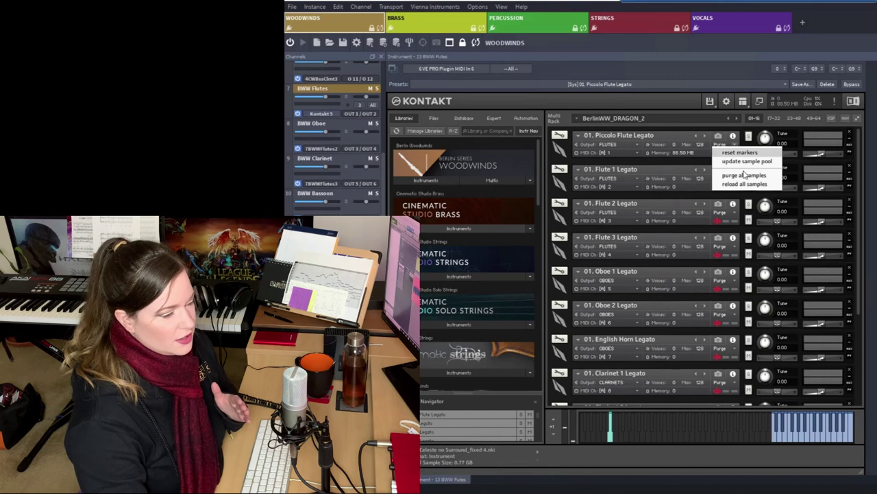
pyautogui.click(745, 176)
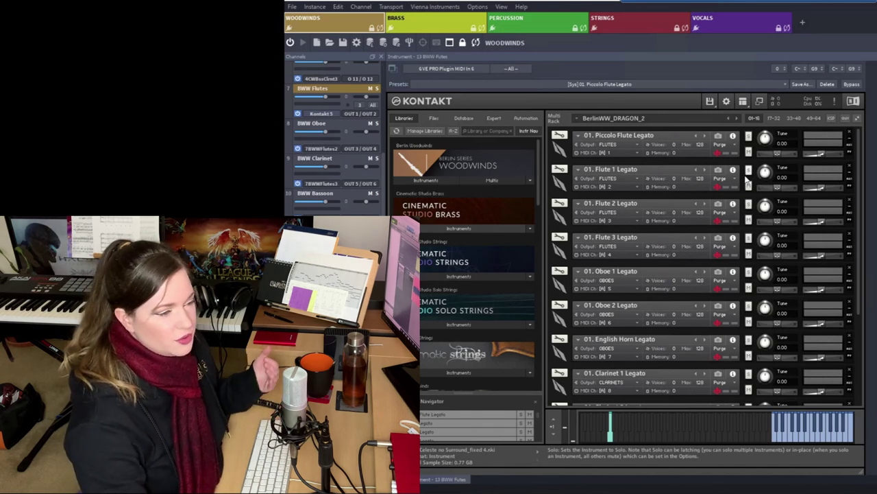
pyautogui.click(757, 133)
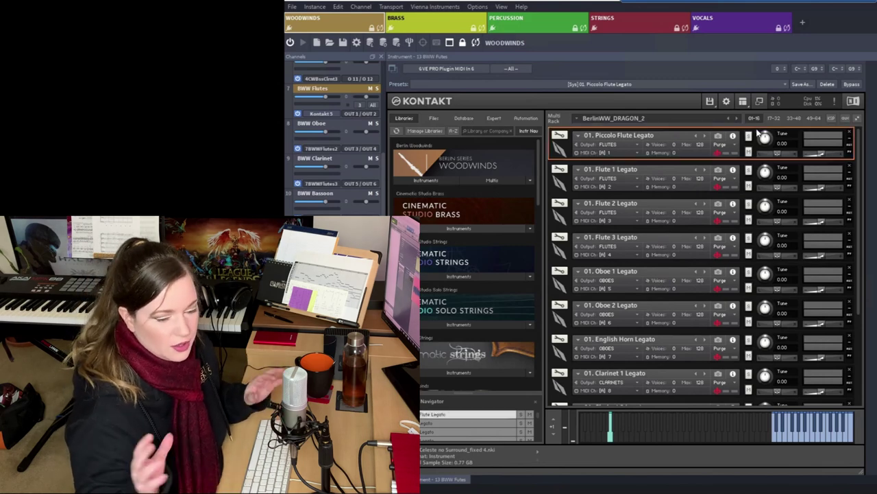
# - Play Piccolo Flute Legato notes on Kontakt's keyboard so its memory rises to 2.90 MB
pyautogui.click(825, 436)
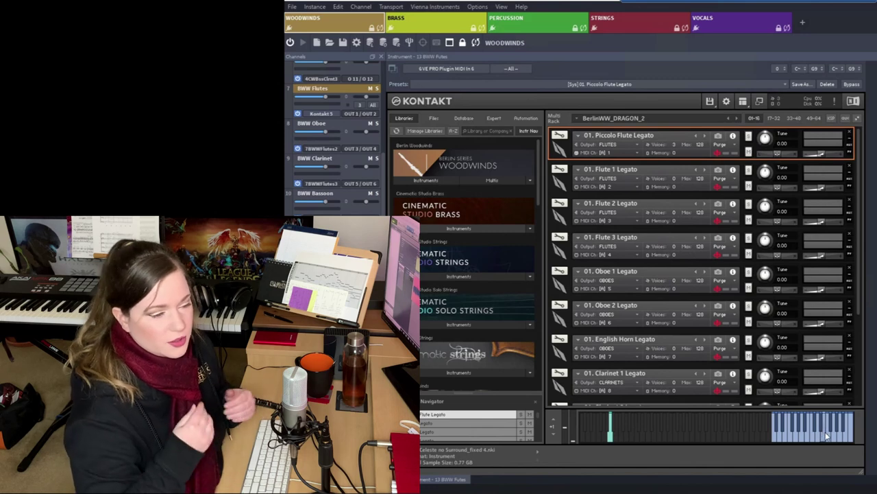
pyautogui.click(807, 439)
pyautogui.click(819, 439)
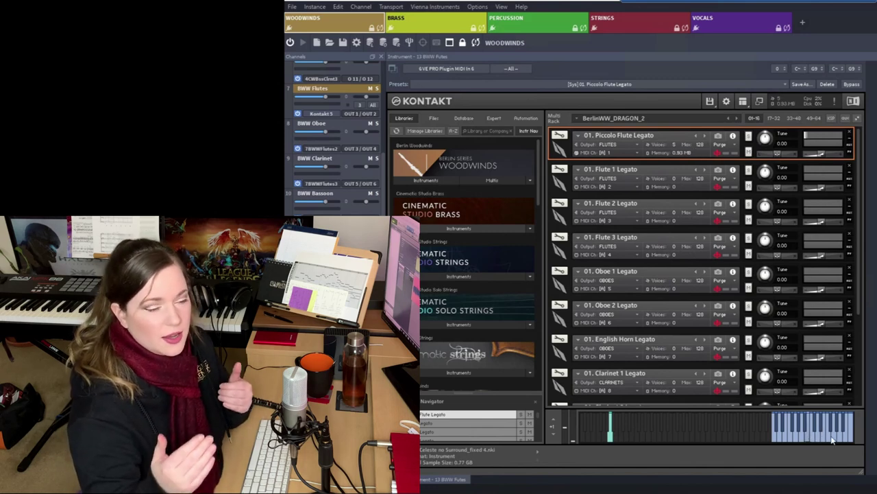
pyautogui.click(837, 440)
pyautogui.click(843, 439)
pyautogui.click(831, 439)
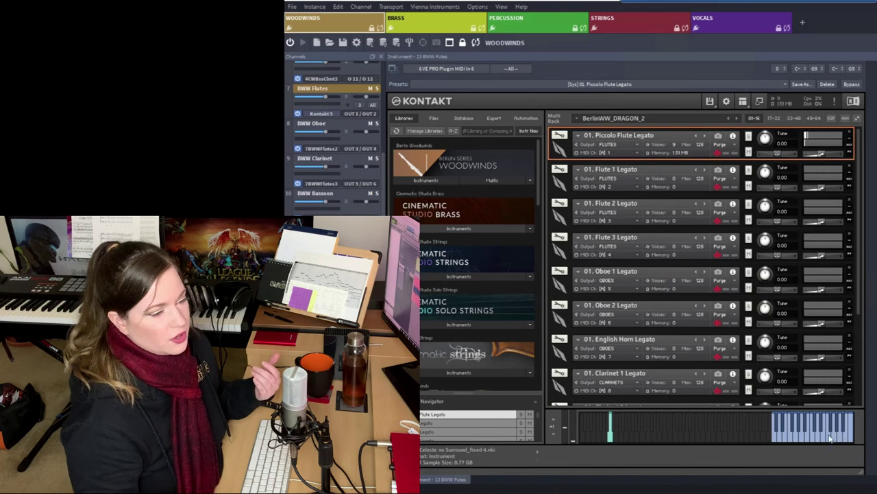
pyautogui.click(818, 438)
pyautogui.click(818, 439)
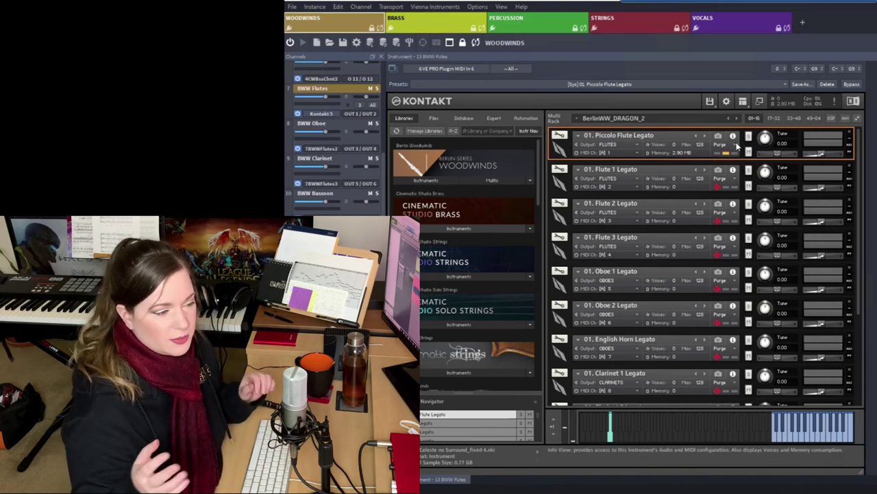
pyautogui.click(736, 145)
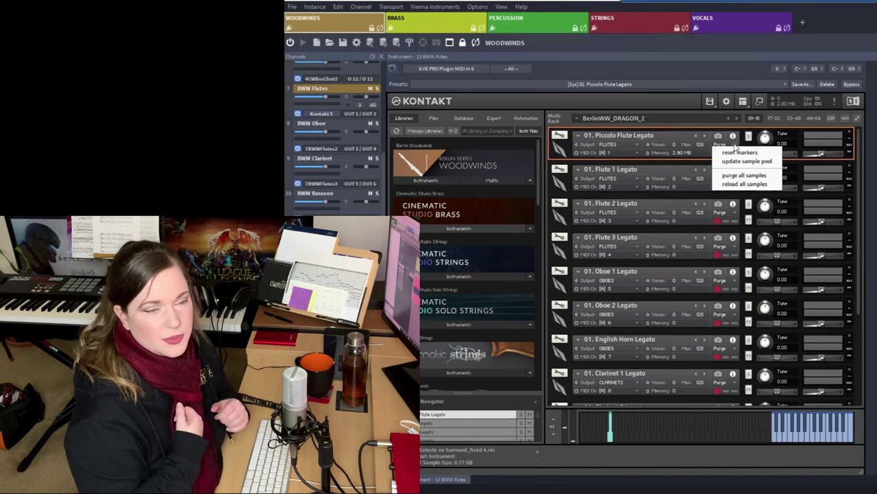
# - Choose 'purge all samples' for Piccolo Flute Legato, returning its memory to zero
pyautogui.click(744, 176)
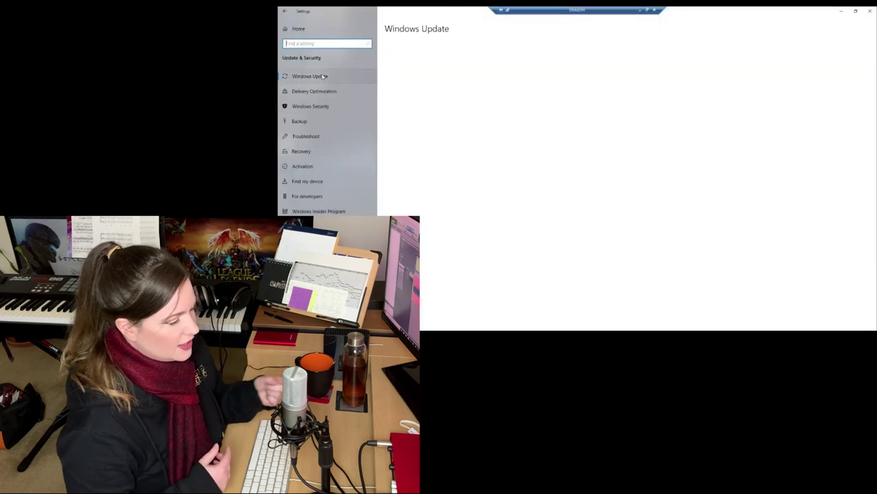
# - Switch off Windows Security real-time virus protection and approve the UAC prompt
pyautogui.click(320, 108)
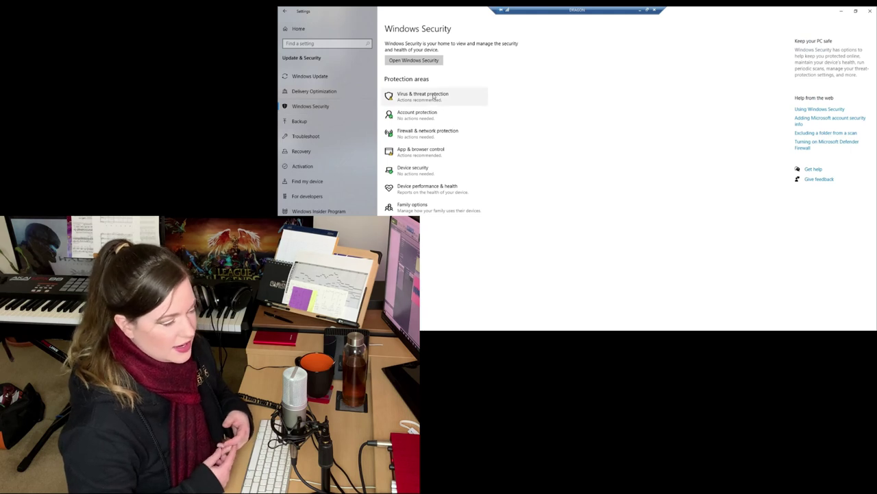
pyautogui.click(433, 98)
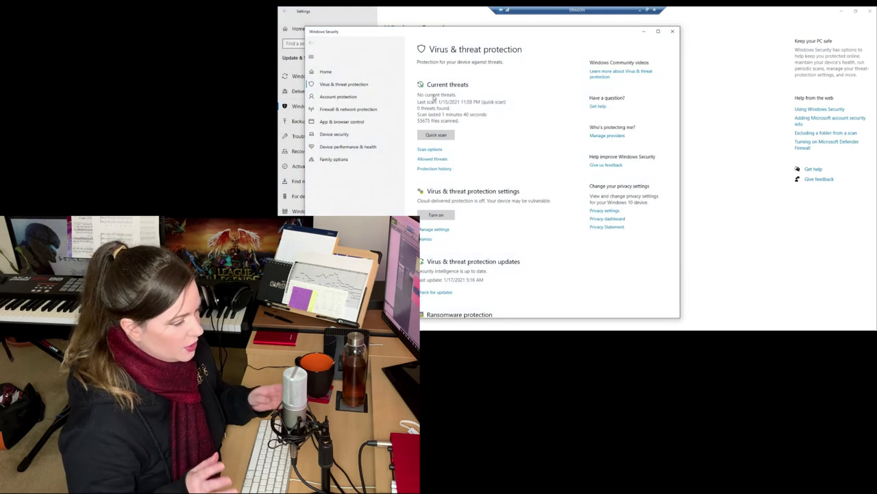
pyautogui.click(442, 232)
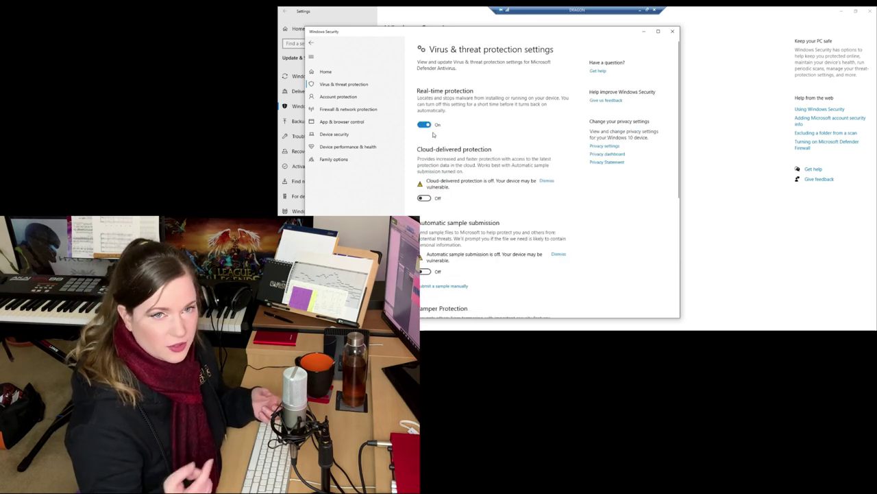
pyautogui.click(425, 125)
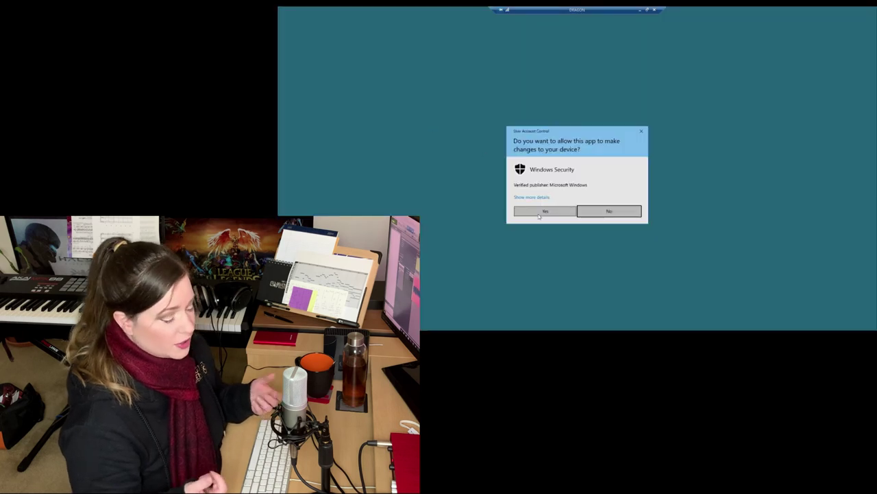
pyautogui.click(540, 213)
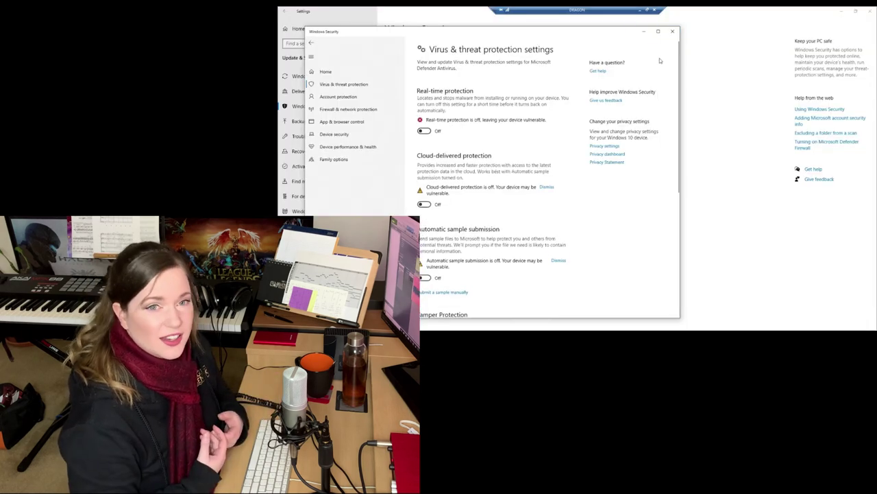
# - Close the security windows, then open the Cubase orchestral project and its Woodwinds VEP plugin window
pyautogui.click(672, 31)
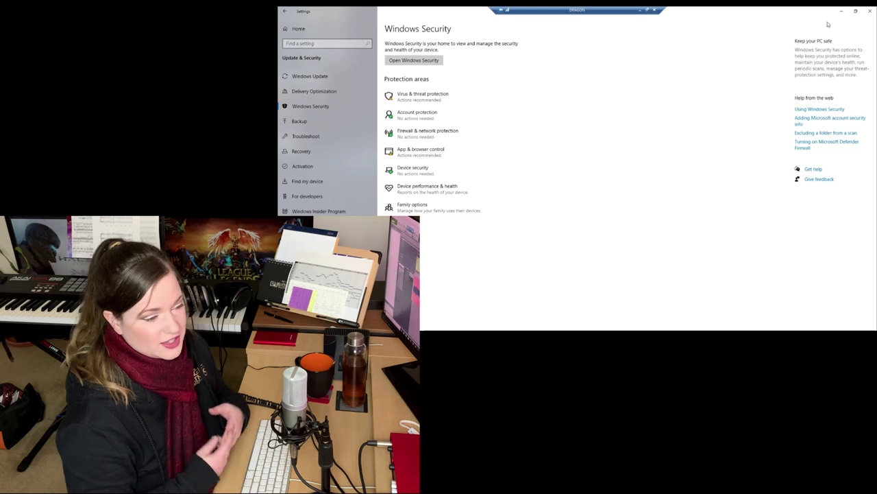
pyautogui.click(869, 11)
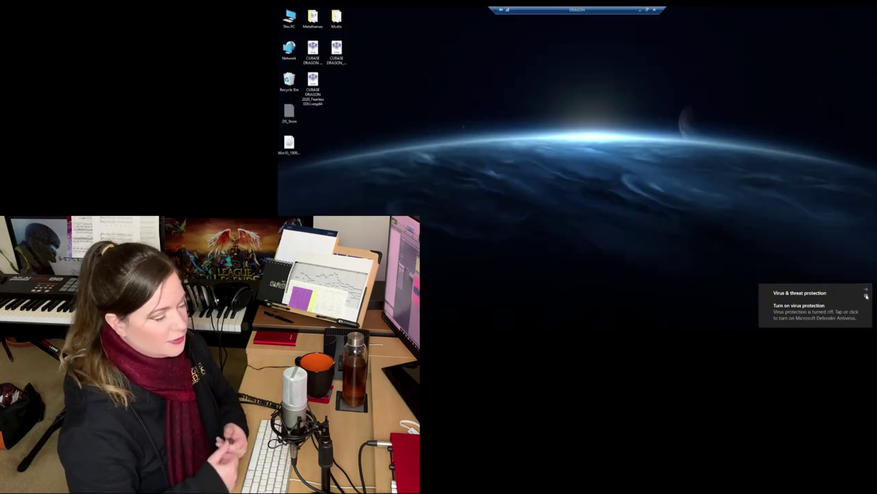
pyautogui.click(867, 291)
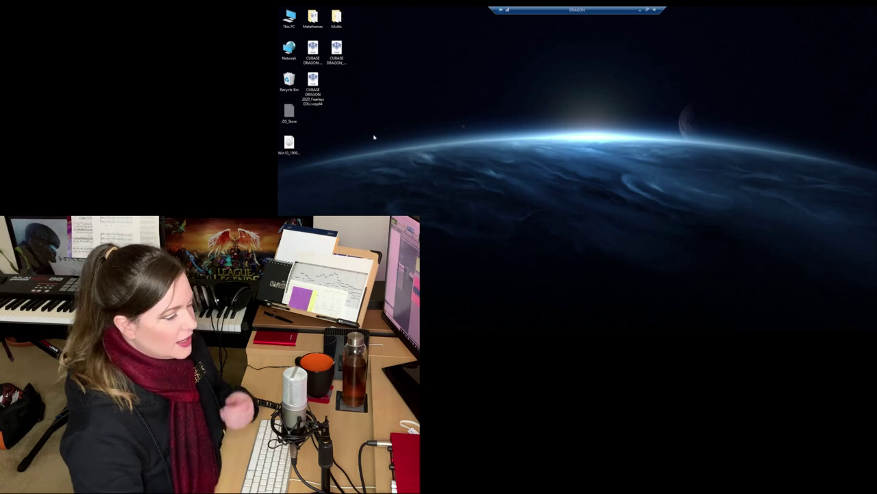
pyautogui.doubleClick(313, 81)
pyautogui.click(664, 83)
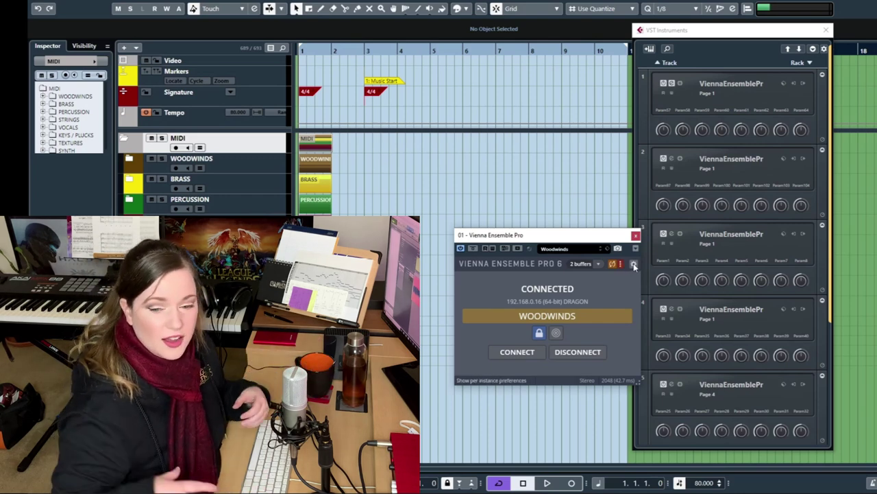
# - Review the Woodwinds instance's 2-buffer latency and per-instance settings, keep it preserved, and close it
pyautogui.click(599, 264)
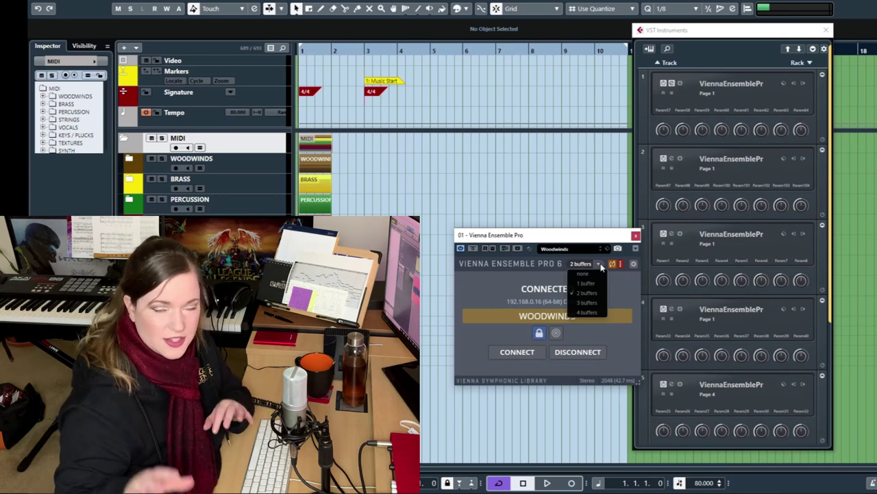
pyautogui.click(600, 265)
pyautogui.click(634, 264)
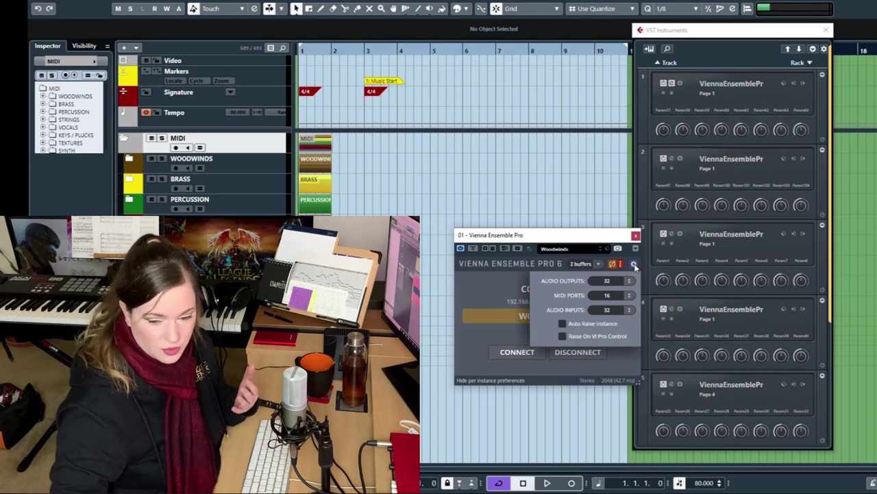
pyautogui.click(634, 264)
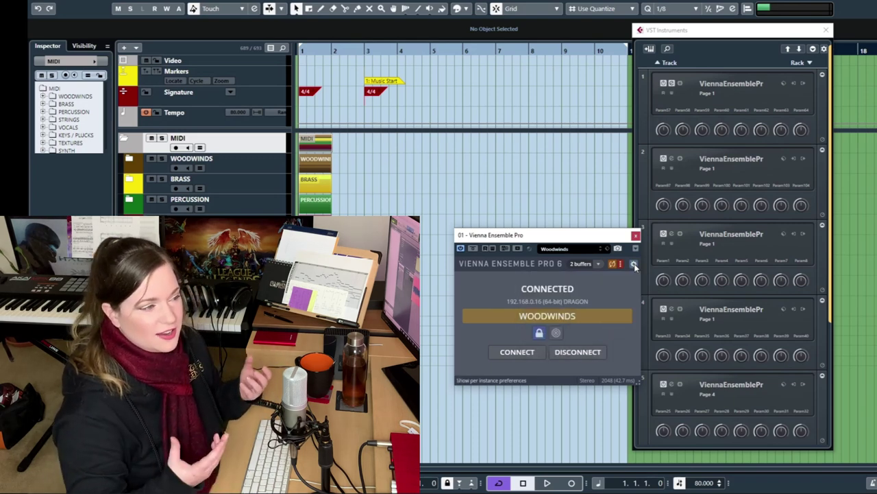
pyautogui.click(540, 333)
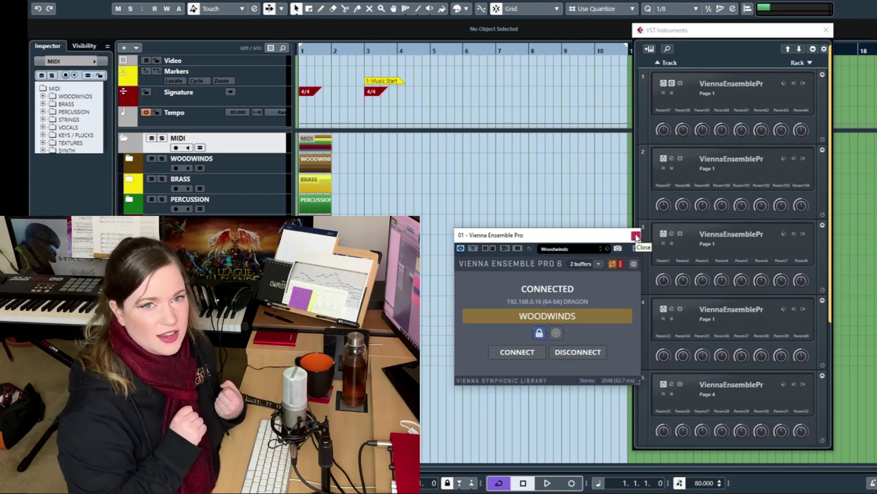
pyautogui.click(635, 235)
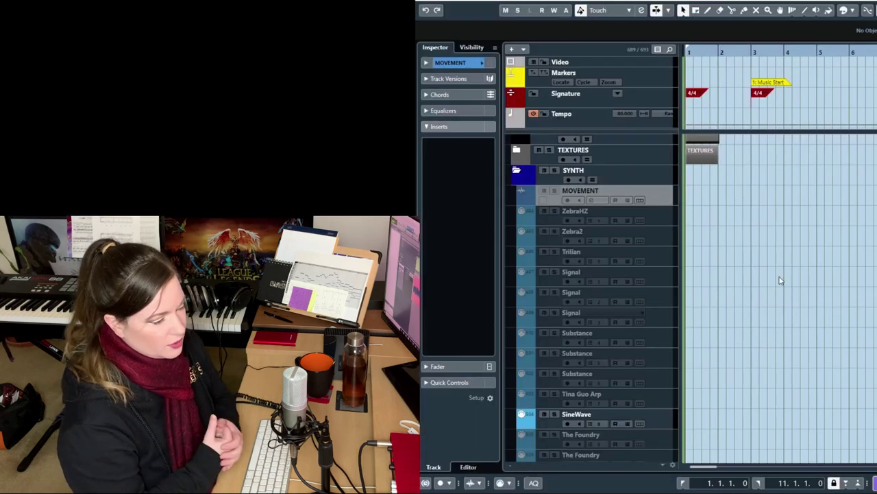
pyautogui.rightClick(660, 198)
pyautogui.click(698, 370)
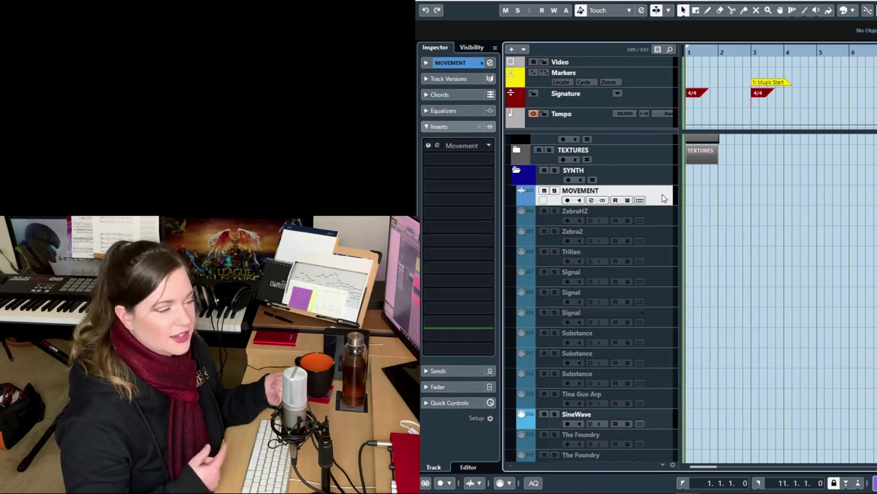
pyautogui.rightClick(658, 197)
pyautogui.click(702, 368)
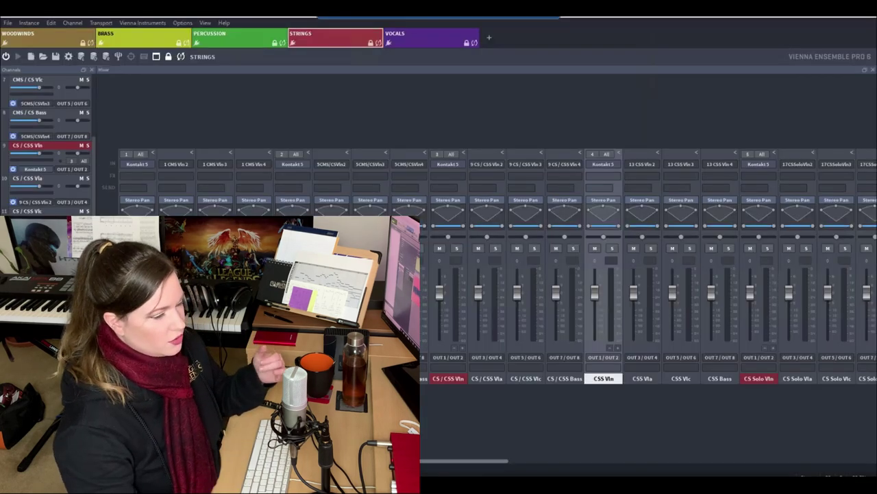
# - Inspect the CSS Vln channel's insert and output lists without changing anything
pyautogui.hscroll(3, 429, 466)
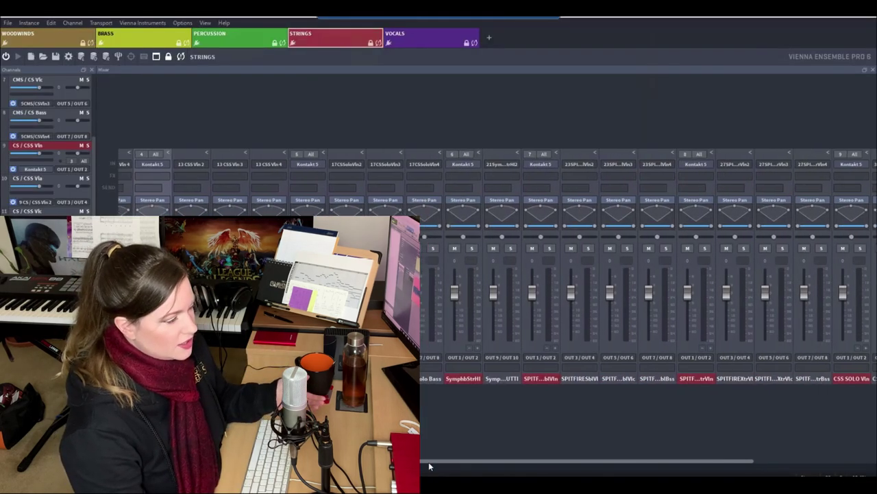
pyautogui.hscroll(-5, 430, 466)
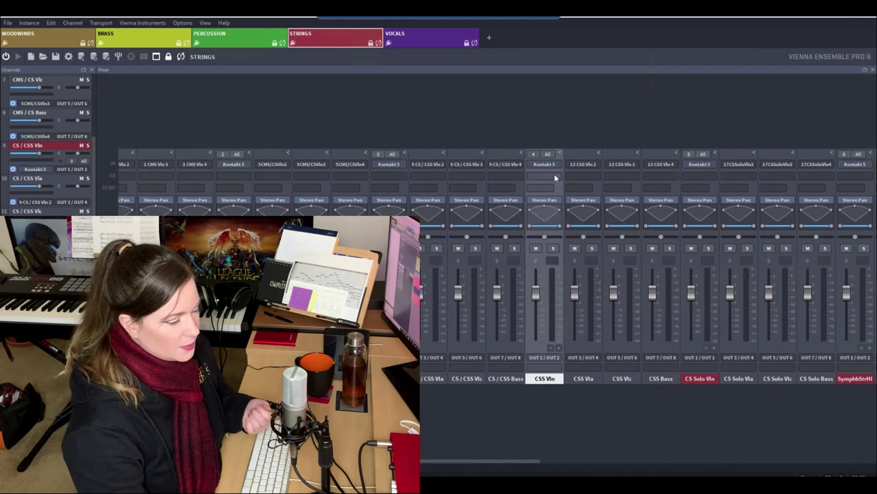
pyautogui.click(556, 178)
pyautogui.moveTo(568, 186)
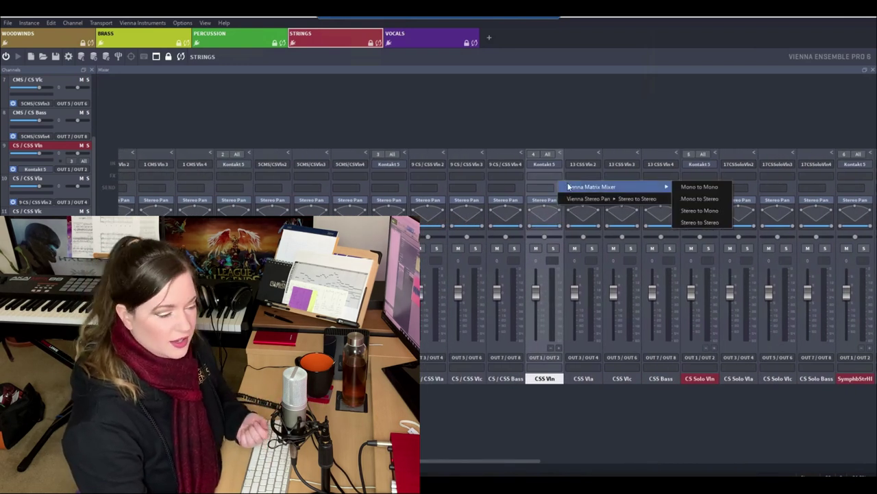
pyautogui.click(582, 133)
pyautogui.click(554, 189)
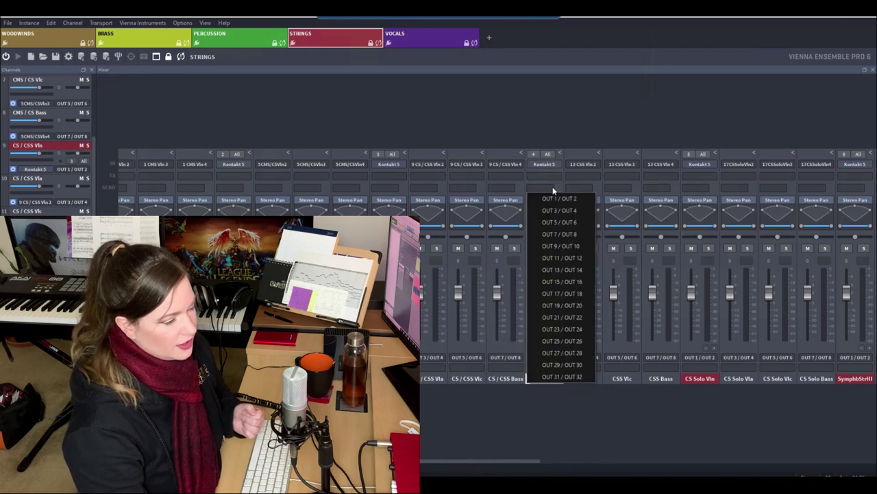
pyautogui.click(579, 125)
# - Route CMS Vln, Vla, Vlc and Bass to OUT 1/2, 3/4, 5/6 and 7/8
pyautogui.click(137, 379)
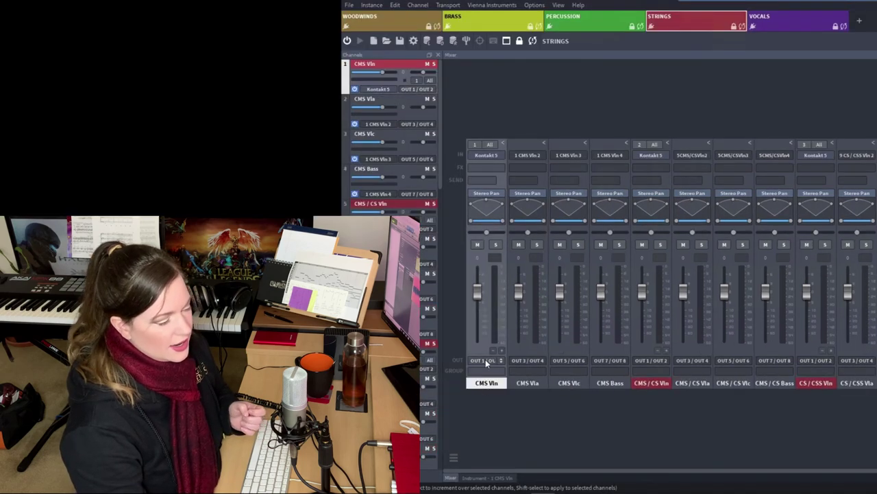
pyautogui.click(499, 361)
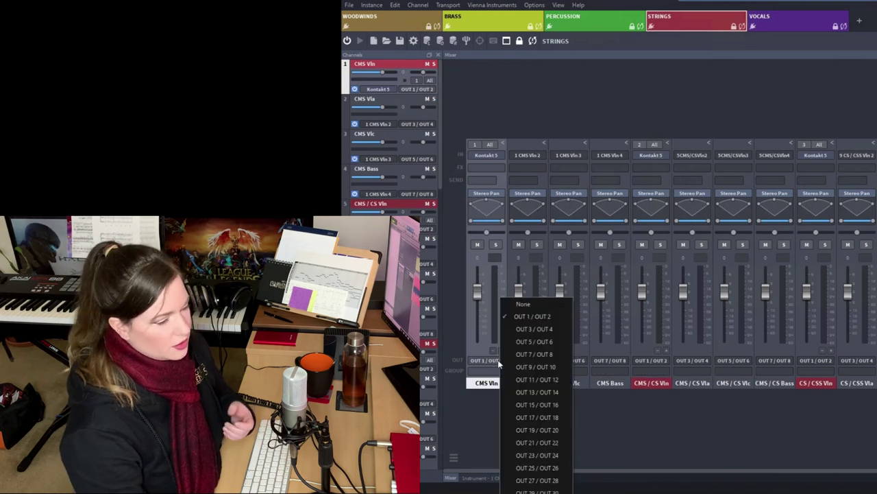
pyautogui.click(500, 361)
pyautogui.click(540, 359)
pyautogui.click(569, 360)
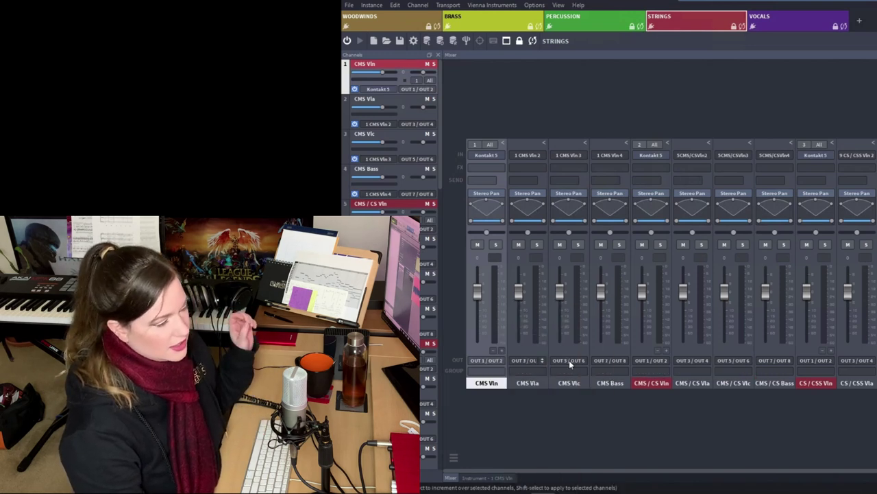
pyautogui.click(569, 360)
pyautogui.click(561, 361)
pyautogui.click(618, 360)
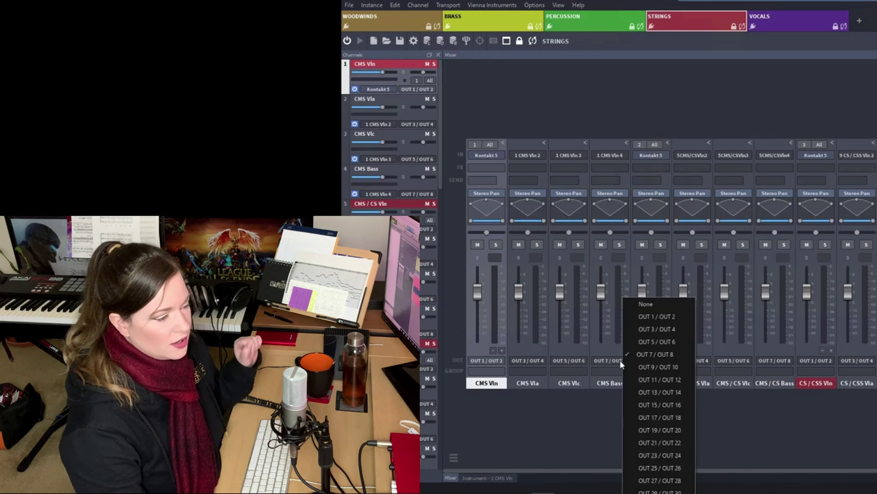
pyautogui.click(606, 359)
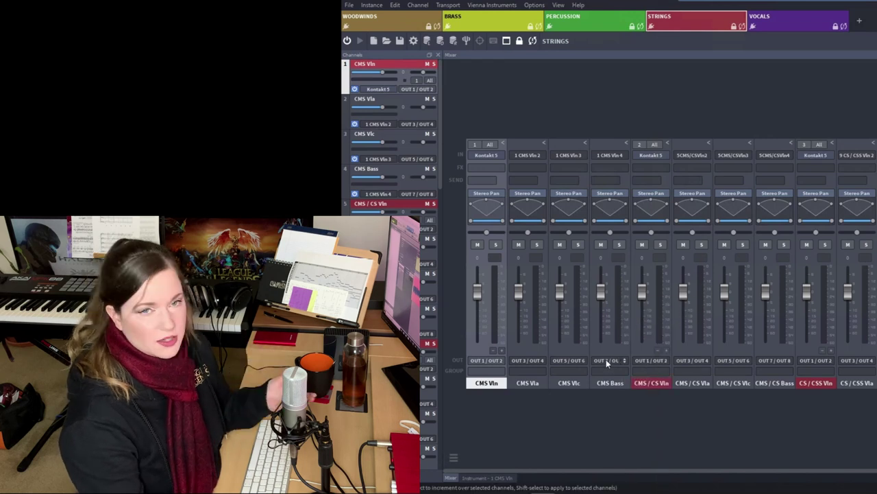
# - Add a CMS Vln 5 channel after CMS Bass, left on OUT 1/2
pyautogui.click(501, 349)
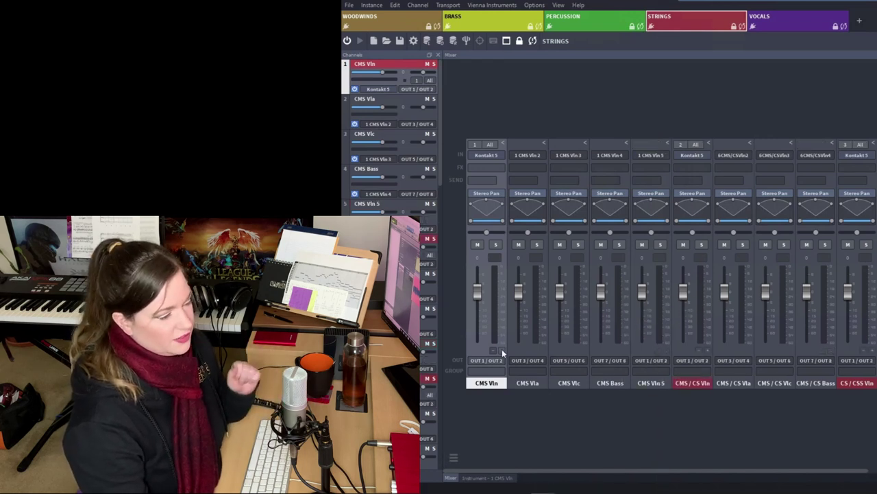
pyautogui.click(658, 361)
pyautogui.click(709, 366)
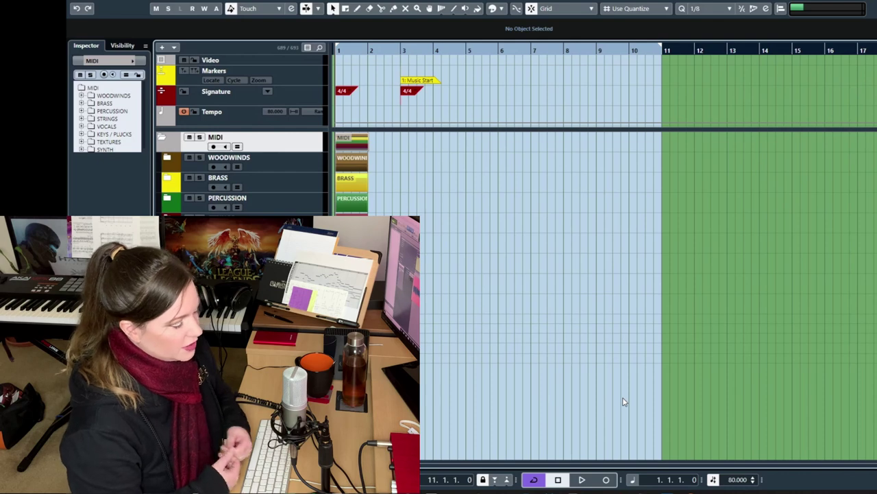
# - Open the VST Instruments rack (F11) and check Woodwinds, Brass, Percussion, Strings and Vocals VEP windows
pyautogui.press('F11')
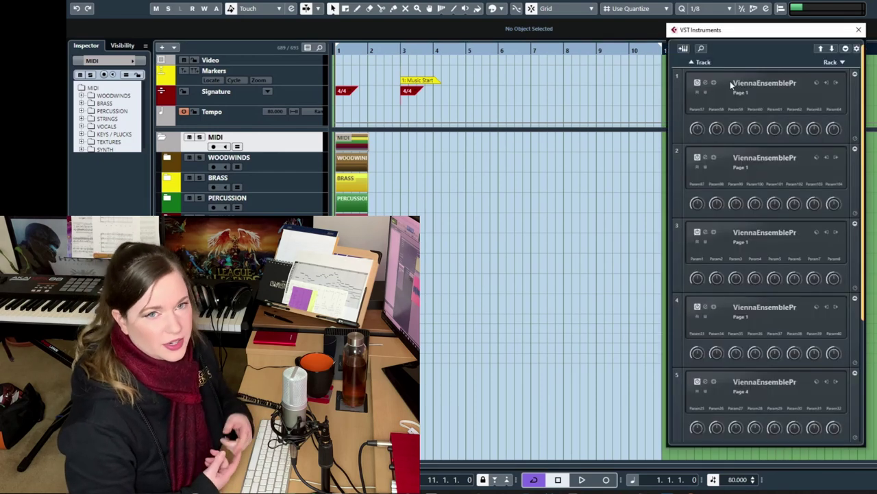
pyautogui.click(706, 83)
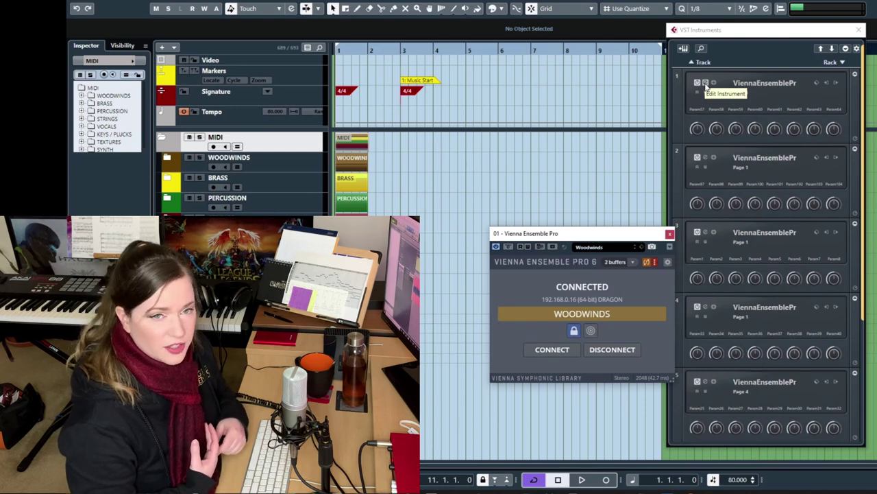
pyautogui.click(706, 84)
pyautogui.click(706, 158)
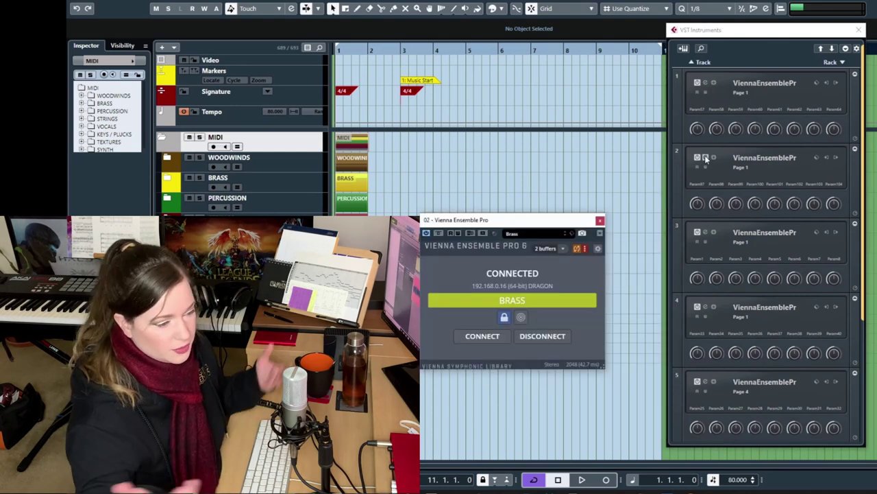
pyautogui.click(706, 158)
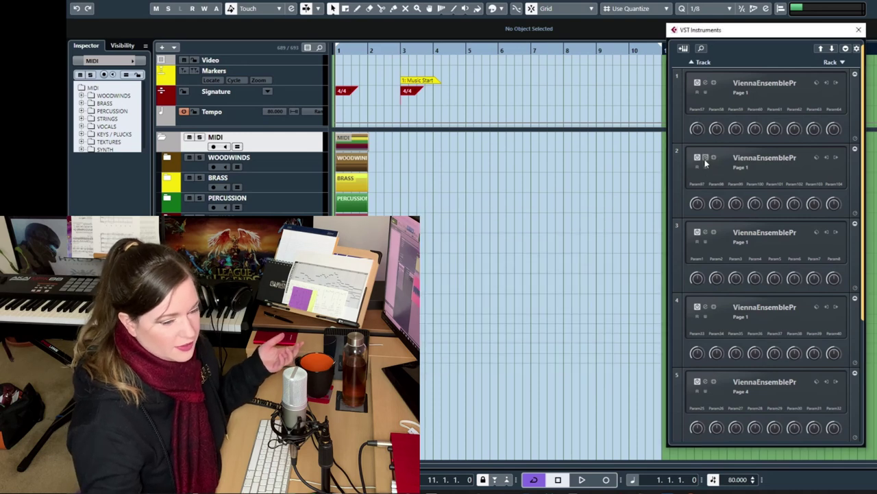
pyautogui.click(706, 232)
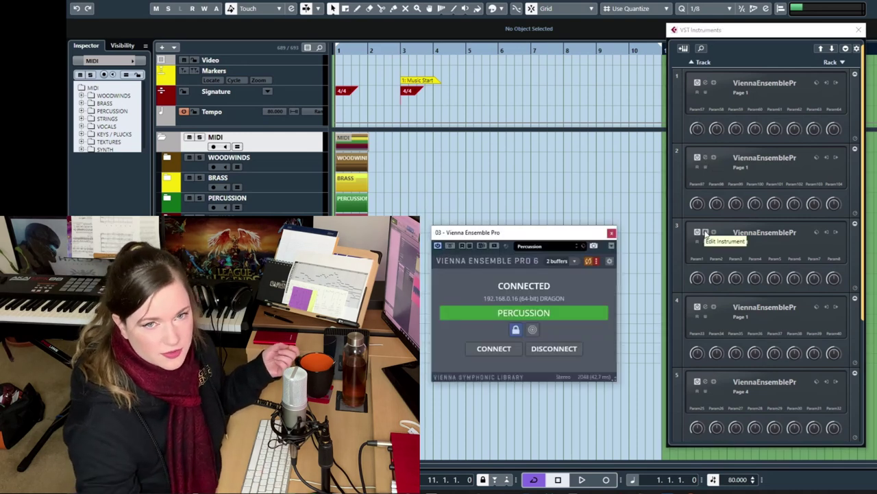
pyautogui.click(707, 233)
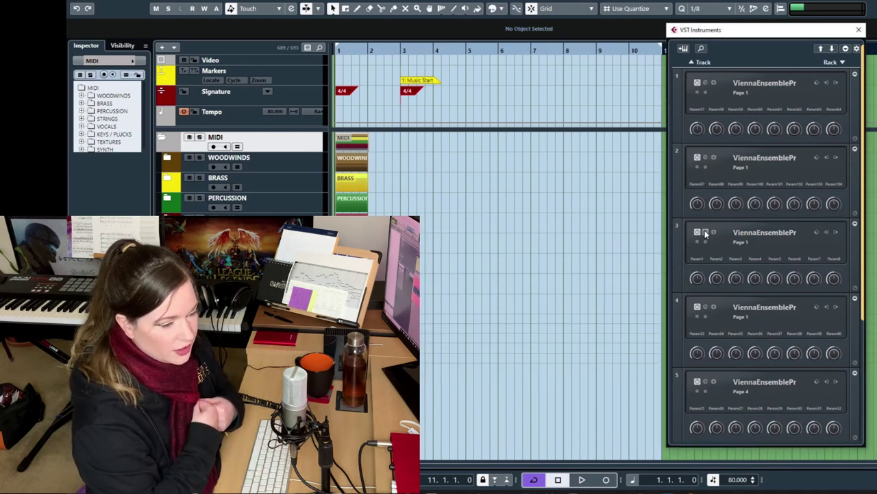
pyautogui.click(706, 307)
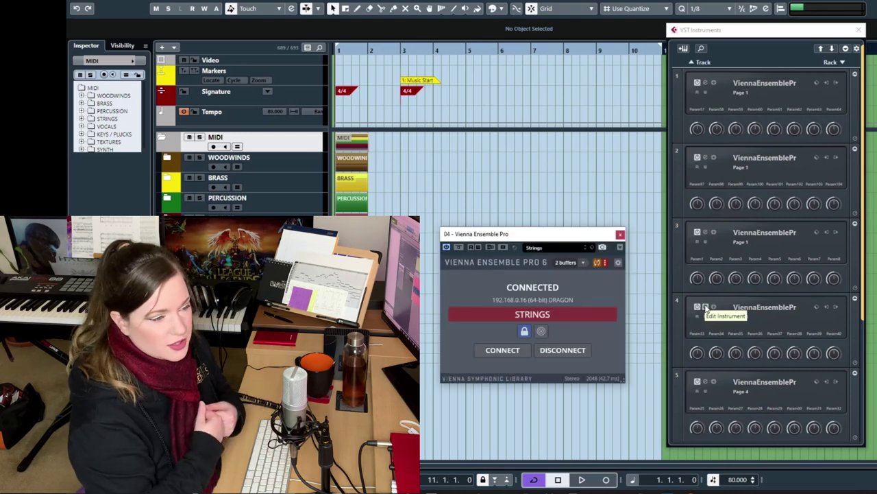
pyautogui.click(706, 308)
pyautogui.click(706, 382)
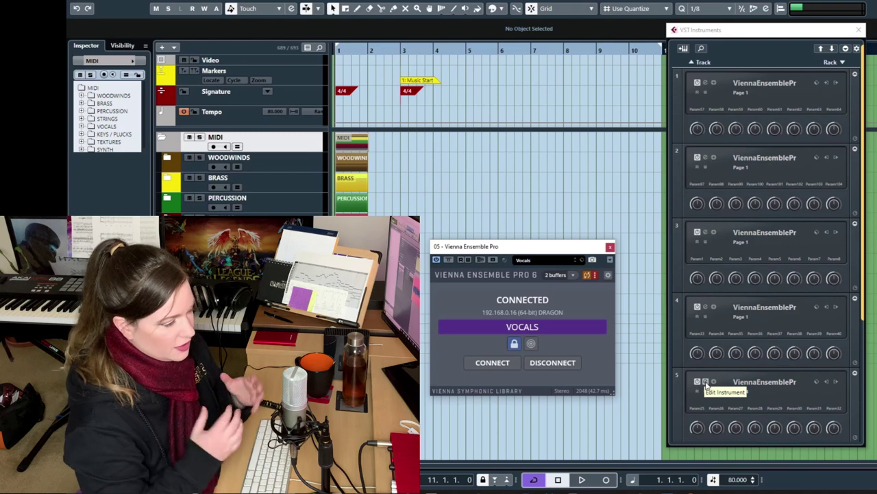
pyautogui.click(706, 384)
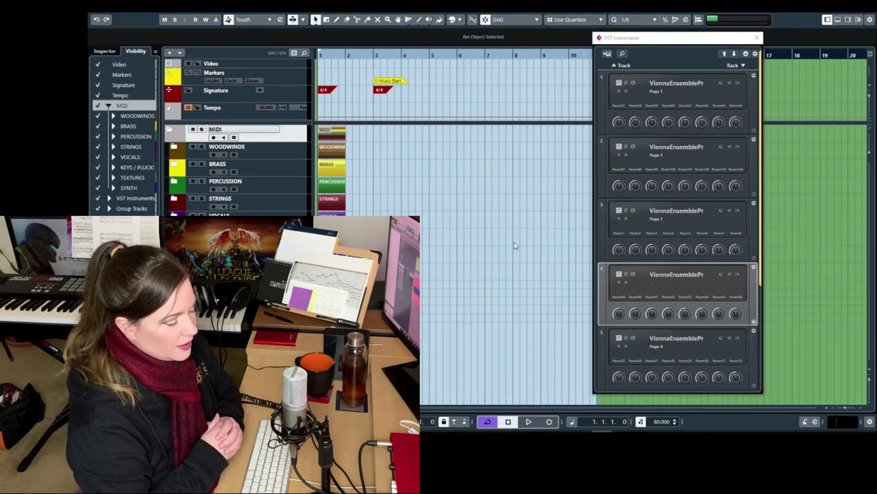
# - Check the Woodwinds instance's outputs and enable Activate Outputs in its plugin options
pyautogui.click(625, 83)
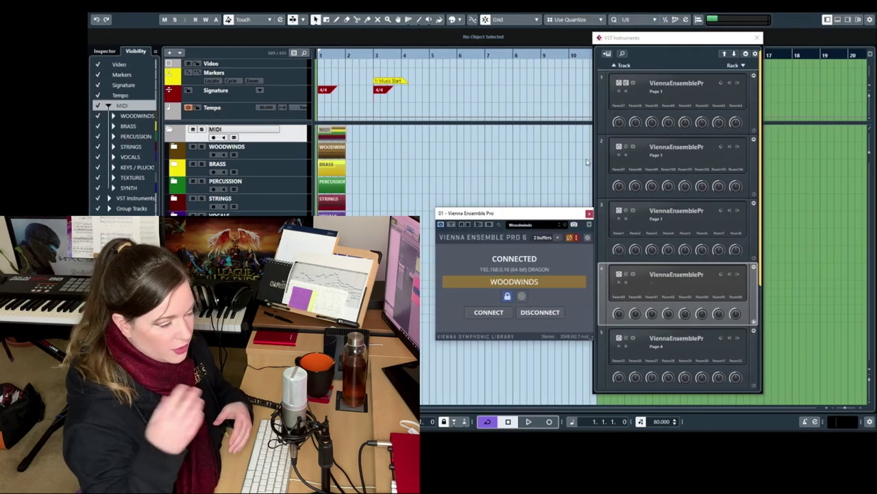
pyautogui.click(738, 84)
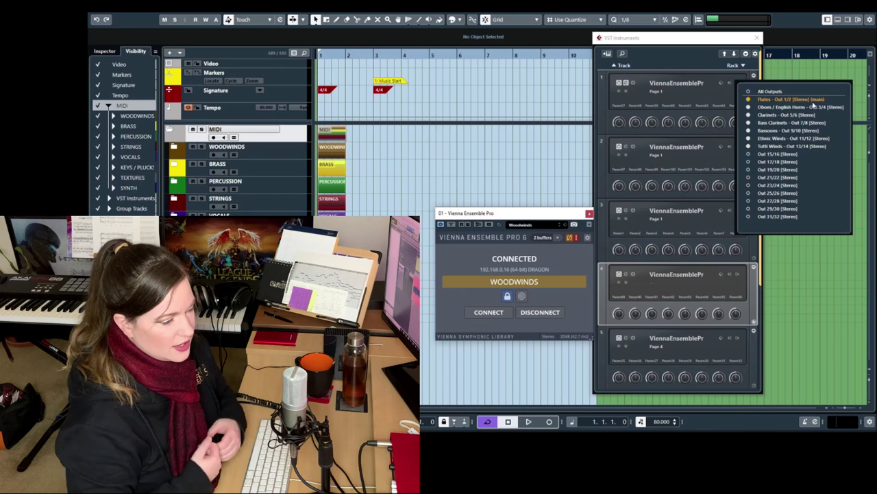
pyautogui.click(751, 73)
pyautogui.click(590, 226)
pyautogui.moveTo(654, 319)
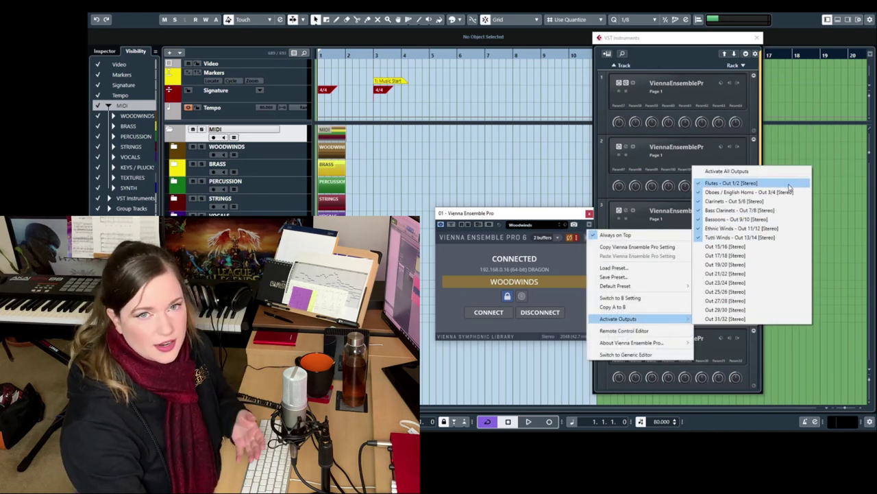
pyautogui.click(726, 246)
pyautogui.click(589, 213)
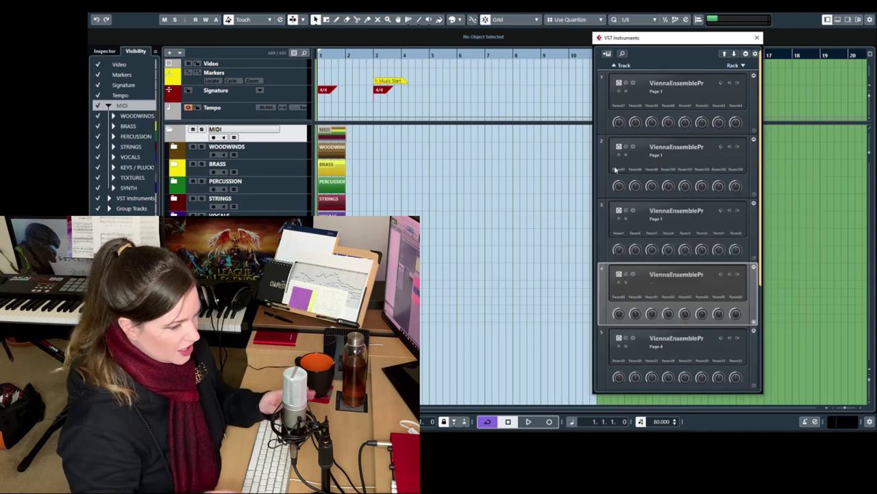
# - Check the Brass instance's outputs and enable Activate Outputs in its plugin options
pyautogui.click(738, 147)
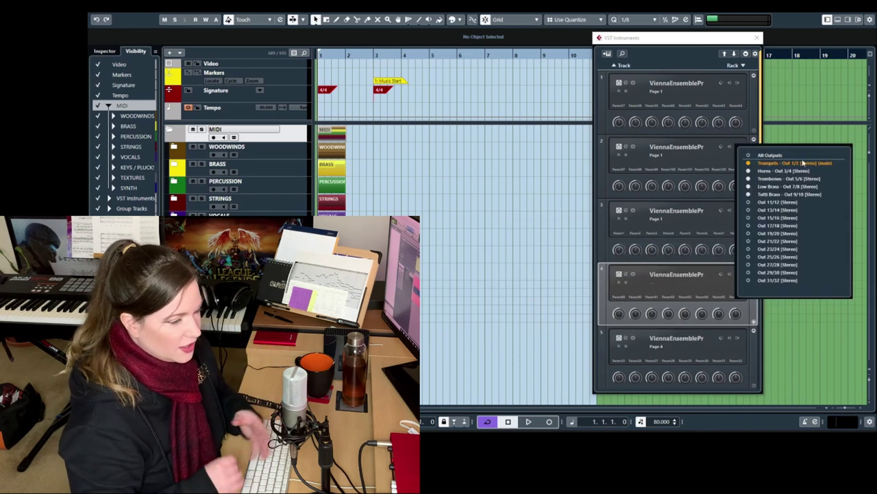
pyautogui.click(627, 147)
pyautogui.click(627, 148)
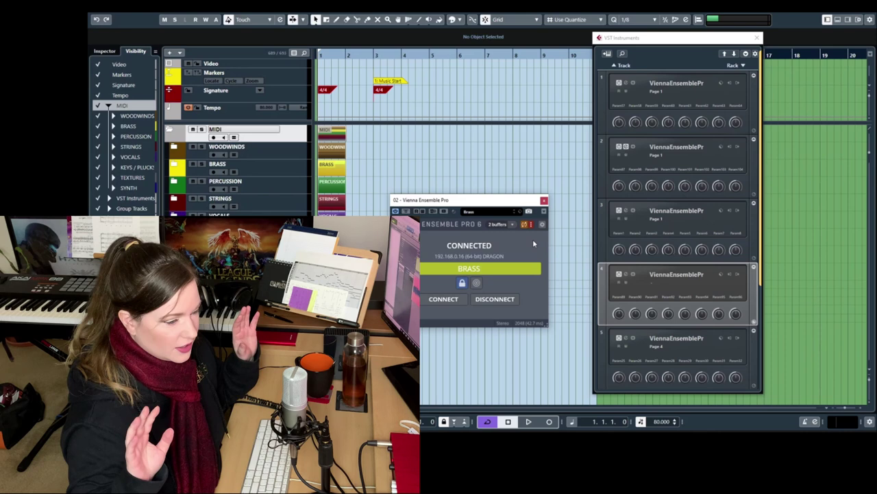
pyautogui.click(542, 211)
pyautogui.moveTo(609, 307)
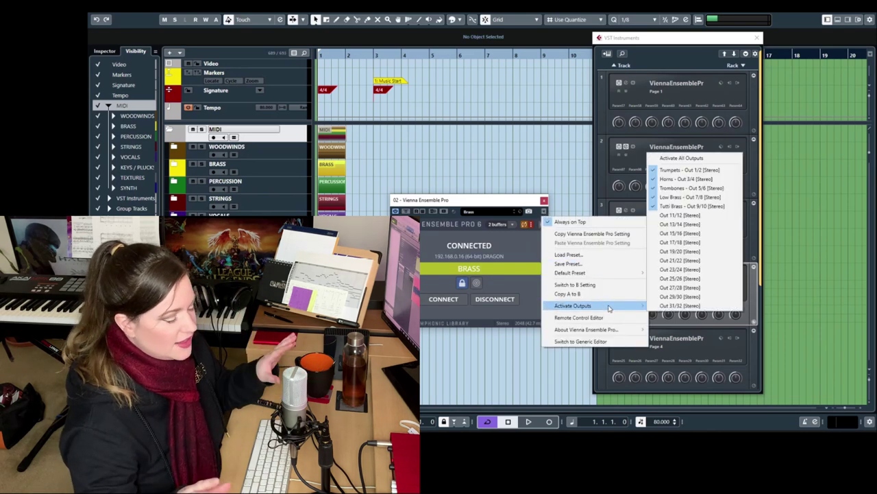
pyautogui.click(680, 214)
pyautogui.click(561, 200)
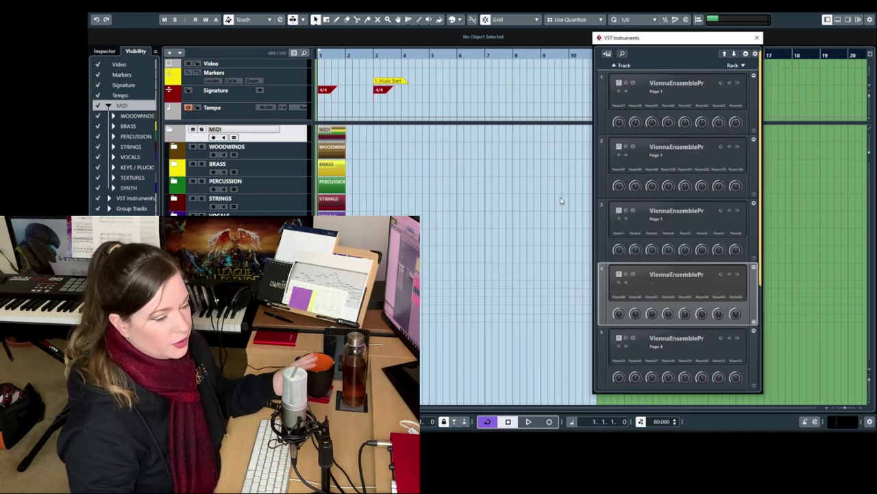
# - Review the Percussion instance's output list and activated outputs
pyautogui.click(625, 211)
pyautogui.click(741, 213)
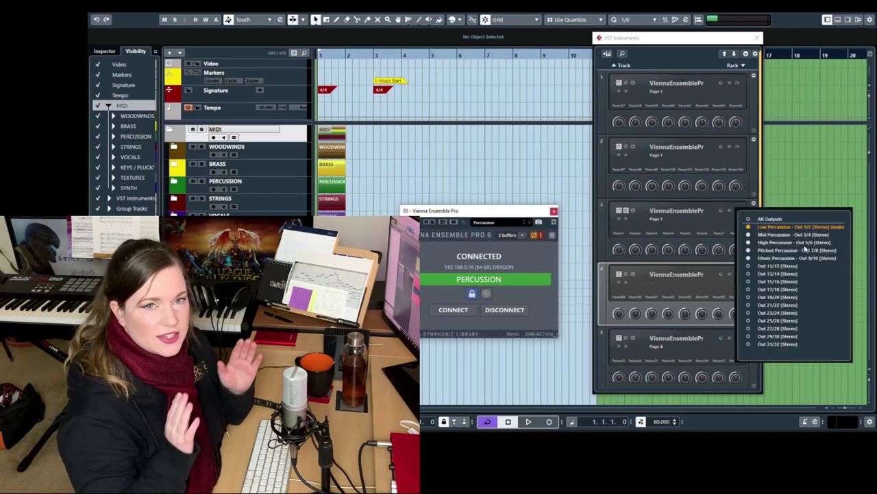
pyautogui.click(743, 204)
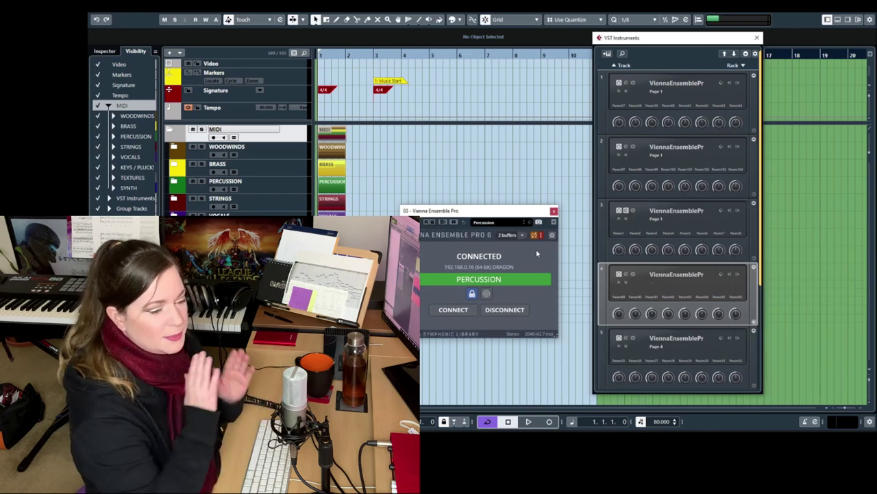
pyautogui.click(552, 234)
pyautogui.moveTo(620, 316)
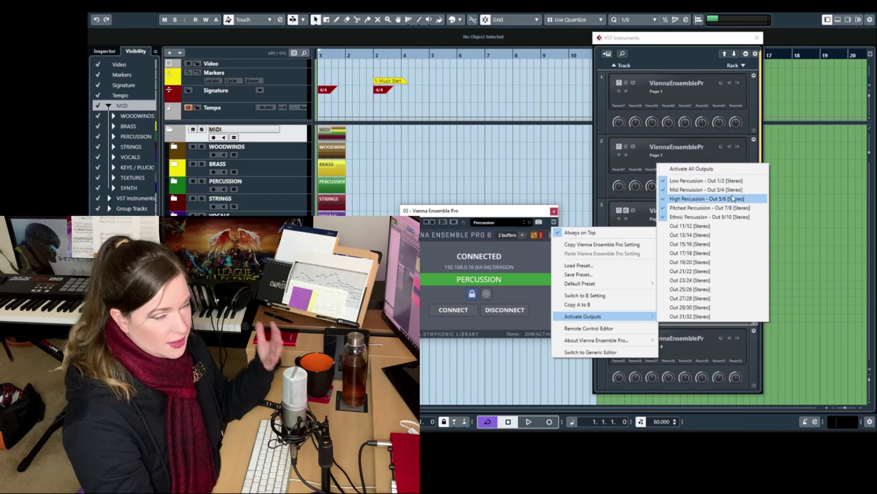
pyautogui.click(643, 281)
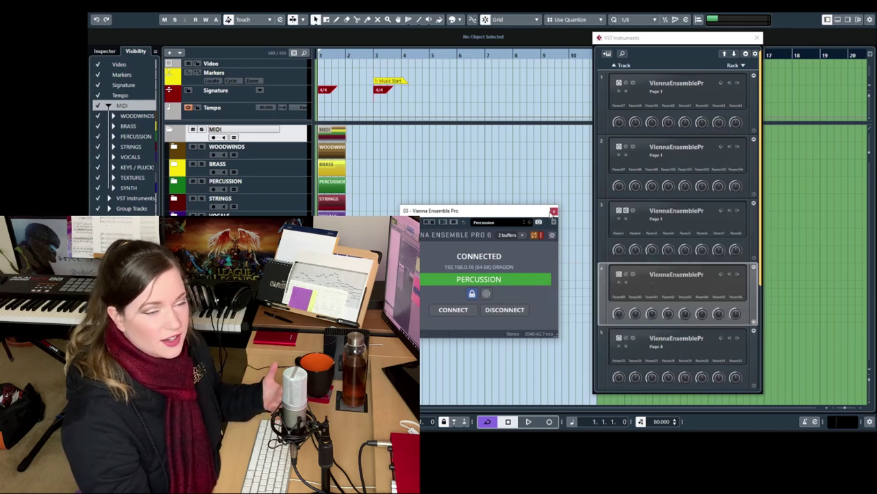
# - Review the Strings instance's output list and which outputs are activated
pyautogui.click(625, 338)
pyautogui.click(625, 338)
pyautogui.click(625, 275)
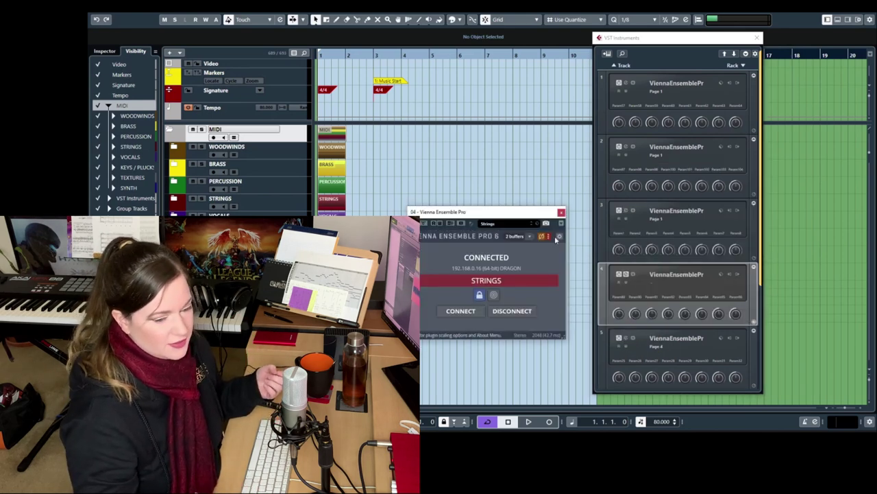
pyautogui.click(737, 275)
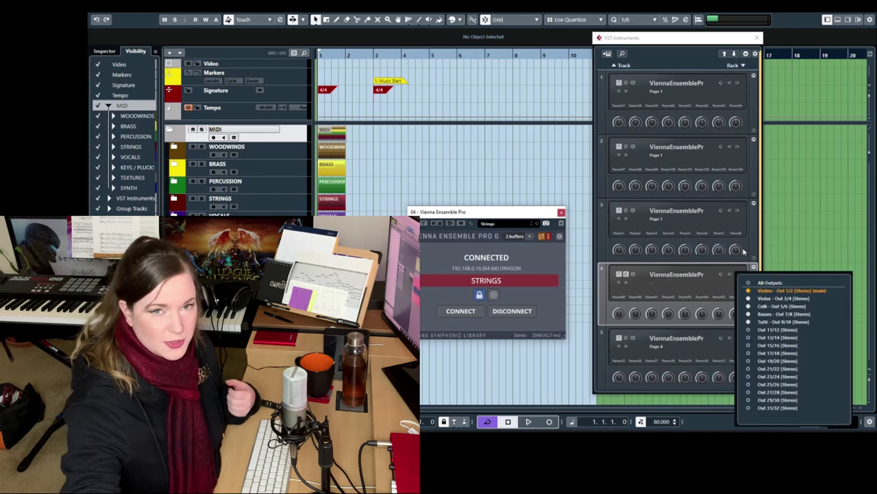
pyautogui.click(689, 279)
pyautogui.click(560, 224)
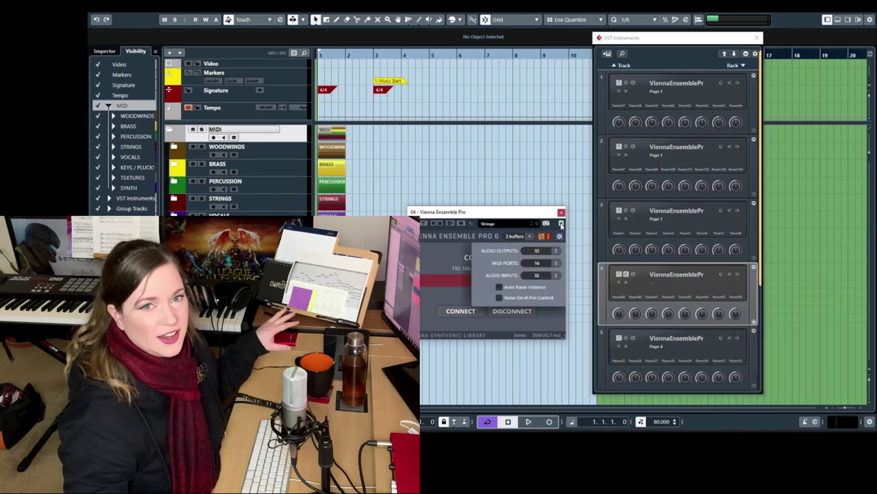
pyautogui.click(561, 224)
pyautogui.moveTo(631, 318)
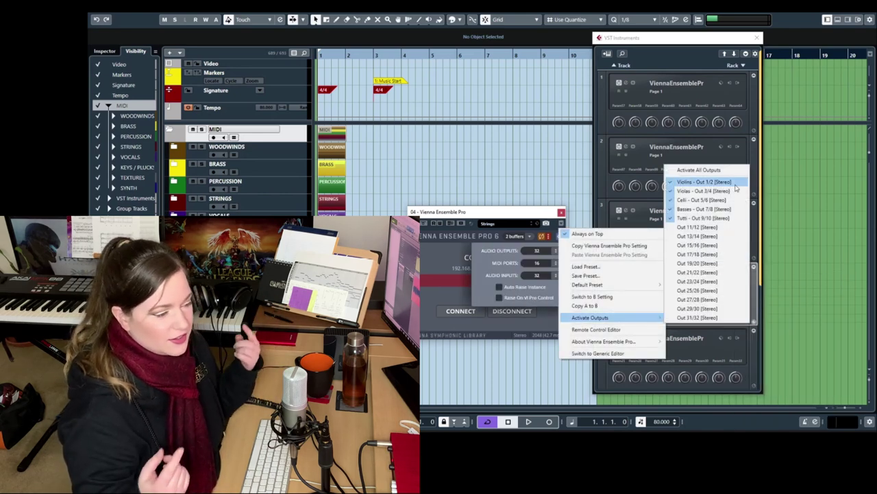
# - Review the Vocals instance's output list and activated outputs, then close its window
pyautogui.click(728, 219)
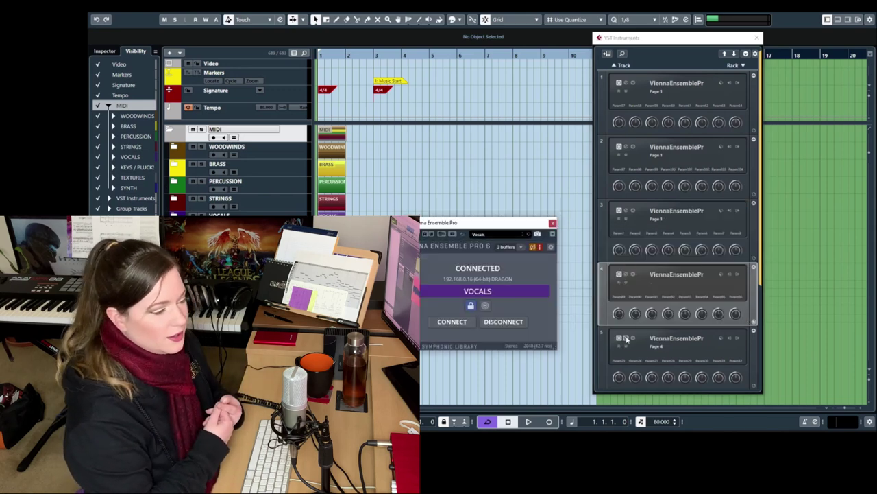
pyautogui.click(737, 339)
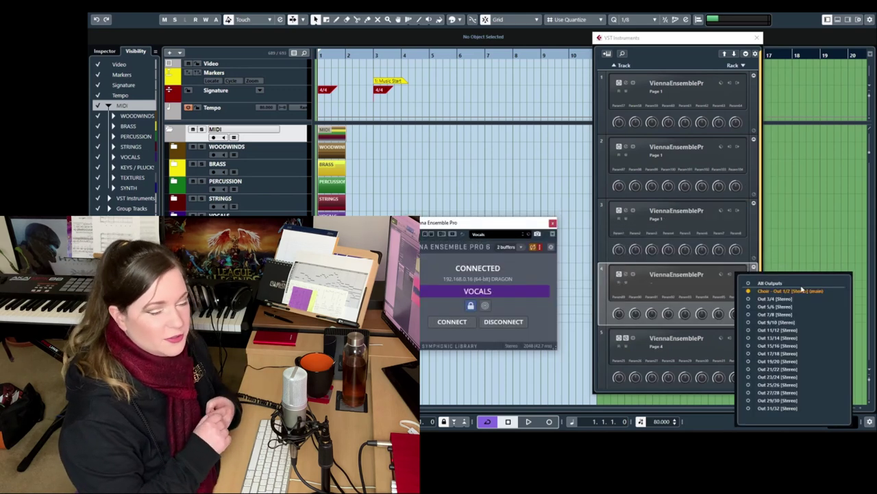
pyautogui.click(551, 234)
pyautogui.moveTo(619, 328)
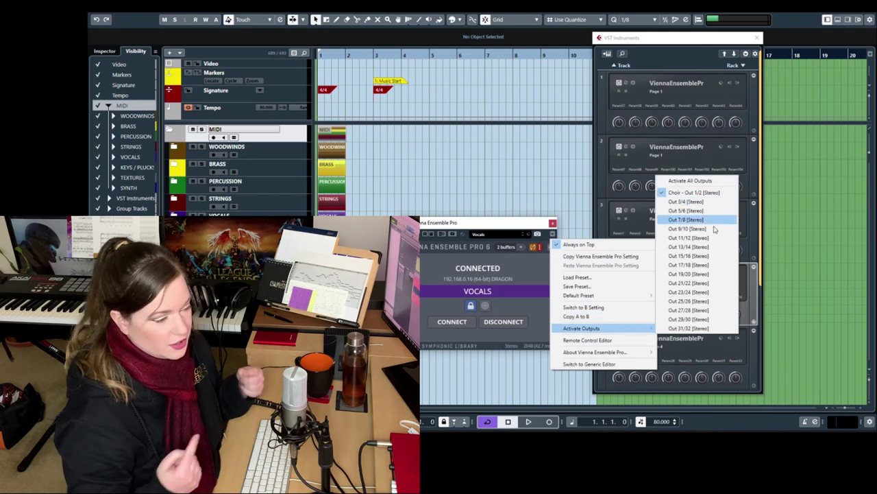
pyautogui.click(692, 219)
pyautogui.click(605, 196)
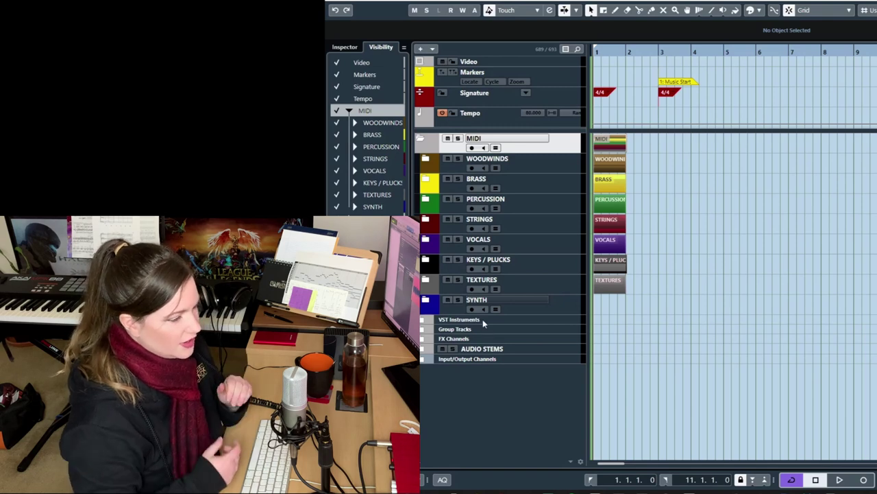
# - Expand the VST Instruments and Woodwinds folders, revealing Flutes, Oboes, Clarinets, Bass Clarinets, Bassoons, Tutti Winds
pyautogui.click(439, 321)
pyautogui.click(423, 320)
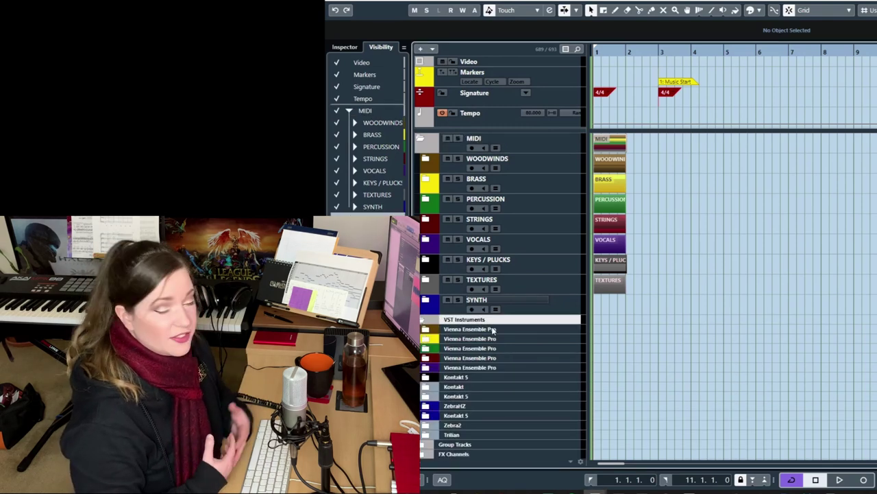
pyautogui.click(494, 330)
pyautogui.click(426, 330)
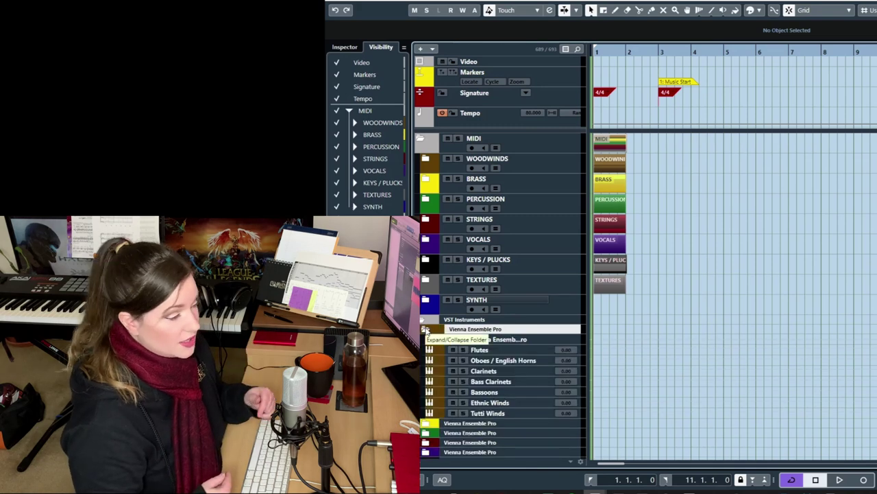
pyautogui.click(504, 352)
pyautogui.click(504, 361)
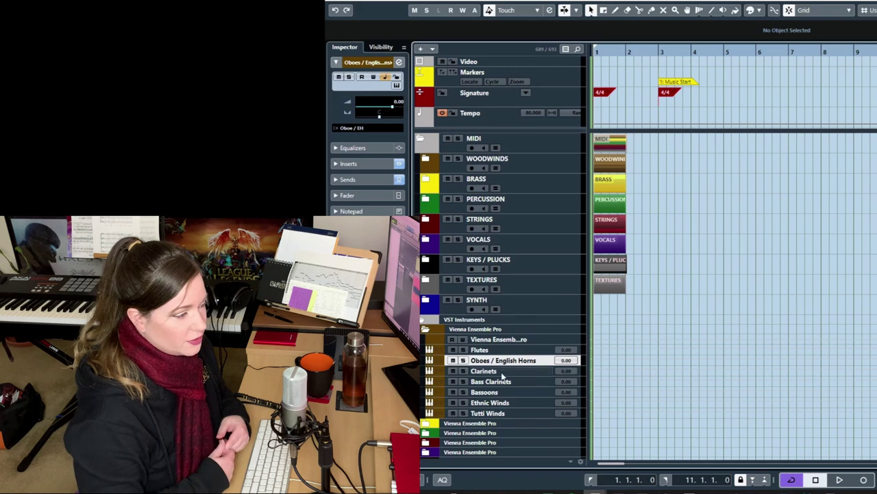
pyautogui.click(503, 371)
pyautogui.click(504, 381)
pyautogui.click(504, 391)
pyautogui.click(505, 413)
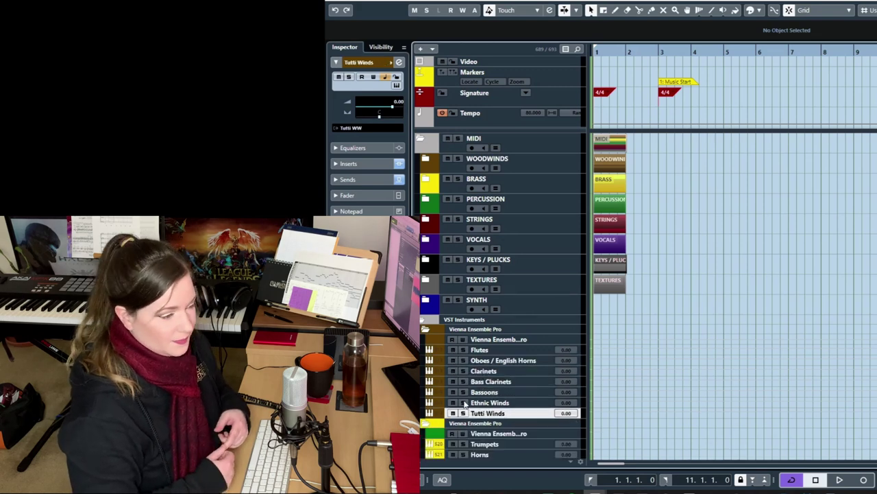
# - Go through the Brass tracks: Trumpets, Horns, Trombones, Low Brass, Tutti Brass
pyautogui.scroll(-4, 465, 405)
pyautogui.click(505, 313)
pyautogui.click(505, 323)
pyautogui.click(505, 334)
pyautogui.click(505, 345)
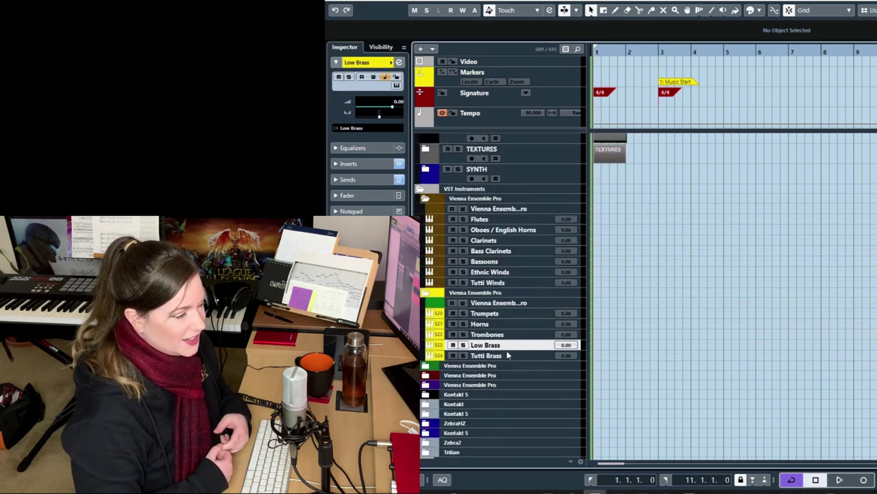
pyautogui.click(508, 355)
# - Expand the Percussion folder showing Mid, High, Pitched and Ethnic Percussion tracks
pyautogui.click(425, 365)
pyautogui.scroll(-2, 494, 343)
pyautogui.click(508, 332)
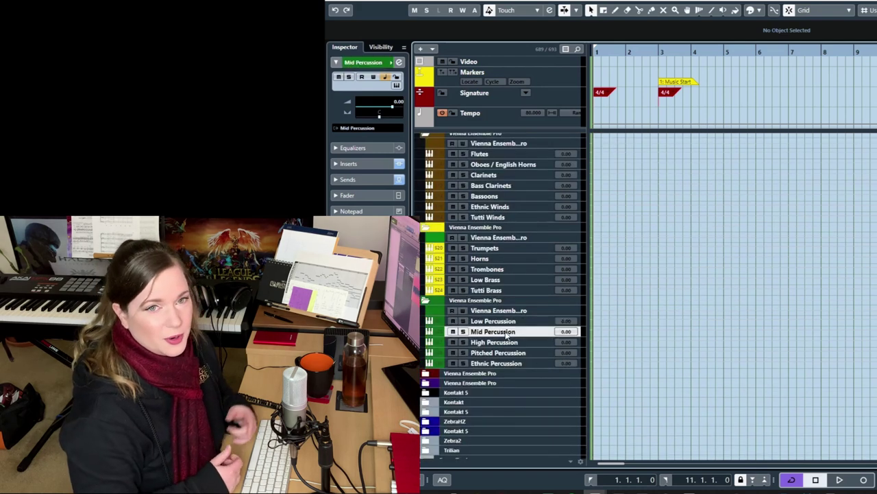
pyautogui.click(508, 342)
pyautogui.click(507, 352)
pyautogui.click(507, 363)
# - Expand the Strings folder showing Violins, Violas, Celli, Basses and Tutti tracks
pyautogui.click(425, 373)
pyautogui.scroll(-2, 479, 357)
pyautogui.click(508, 319)
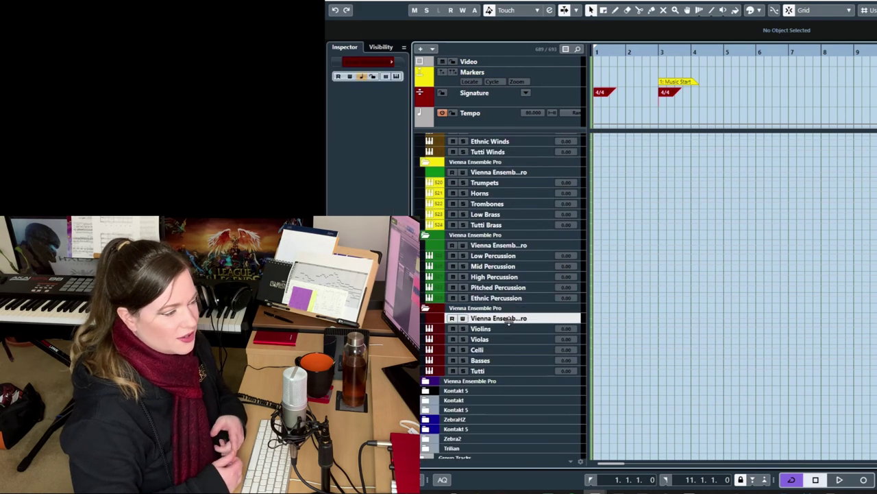
pyautogui.click(508, 329)
pyautogui.click(508, 339)
pyautogui.click(507, 350)
pyautogui.click(507, 360)
pyautogui.click(494, 370)
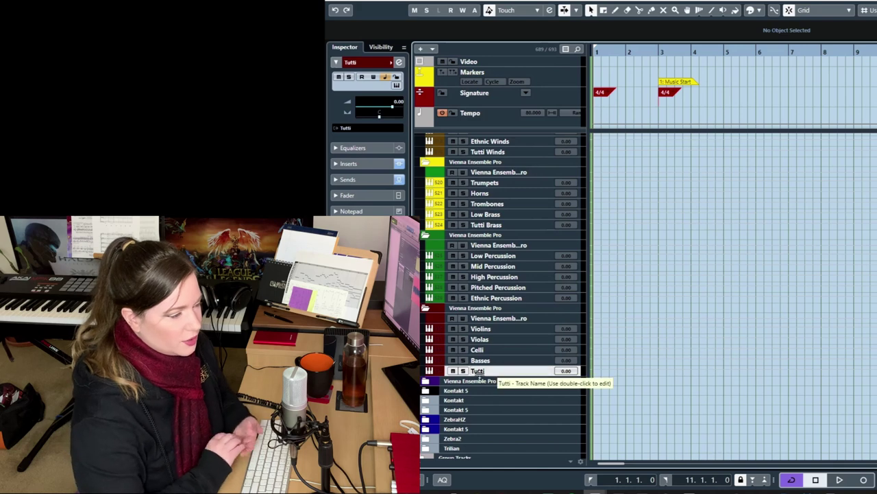
# - Expand the Vocals folder to reveal the Choir track
pyautogui.click(425, 380)
pyautogui.click(490, 401)
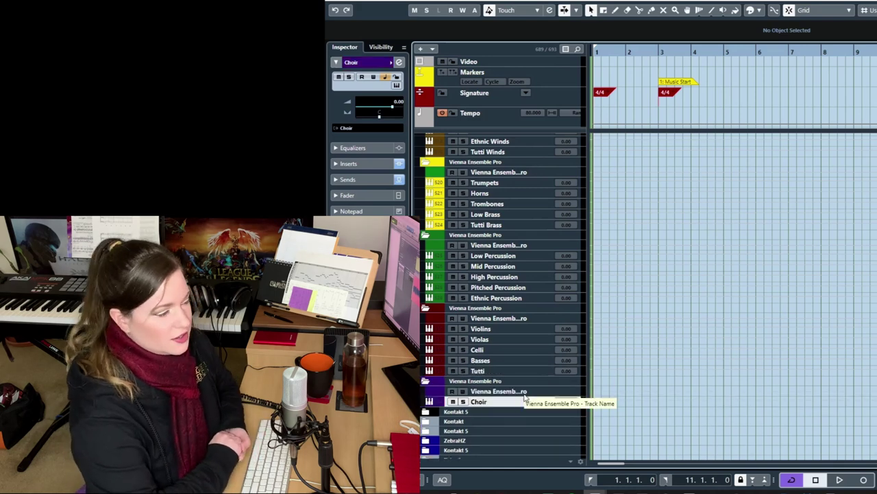
pyautogui.scroll(2, 525, 397)
pyautogui.scroll(-4, 525, 399)
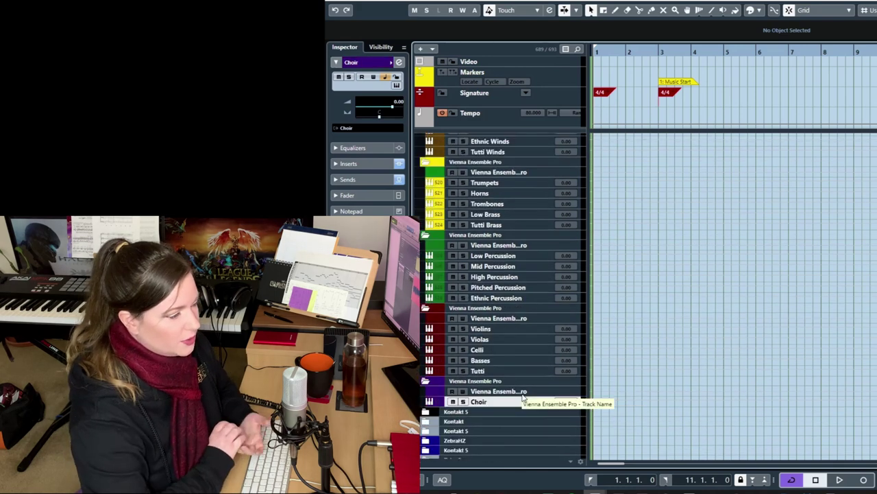